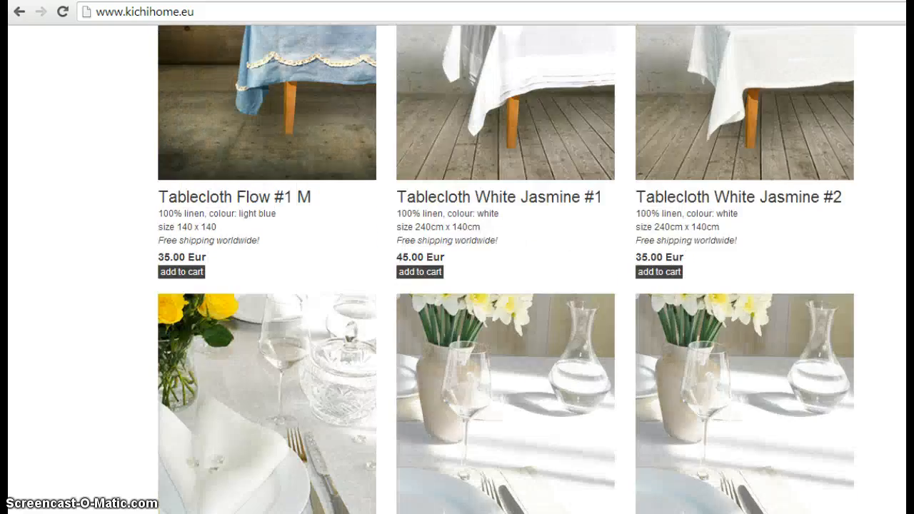
Browse the kichihome.eu linen product grid, then switch to the Yayoi necklaces tab
scroll(505, 268, "up", 16)
scroll(506, 268, "up", 6)
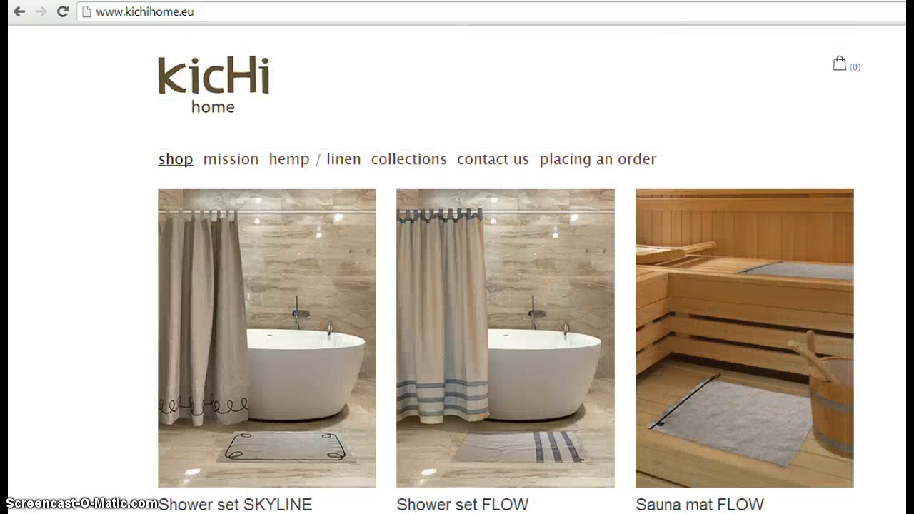
scroll(506, 269, "down", 3)
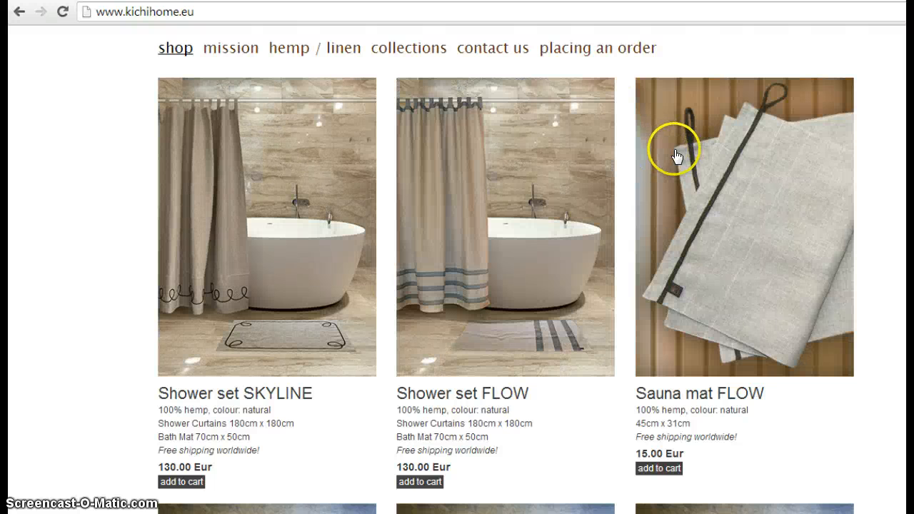
scroll(677, 156, "down", 10)
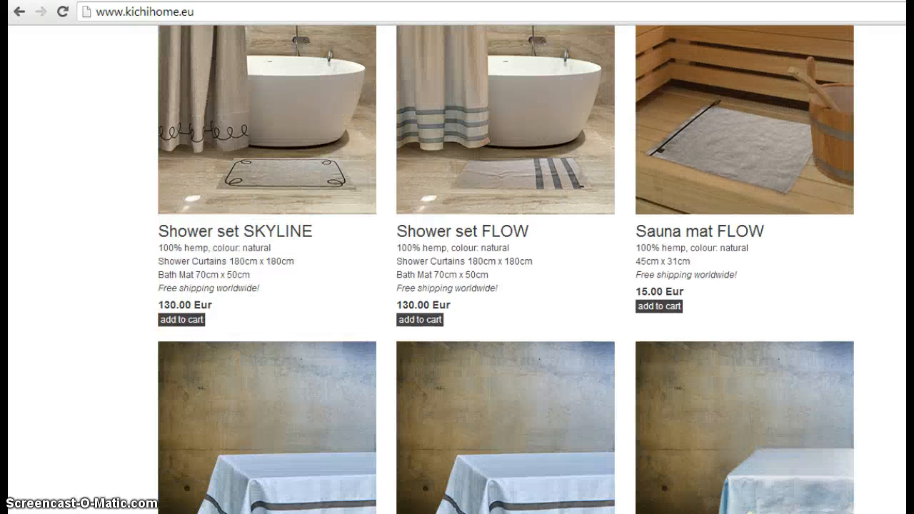
scroll(808, 253, "up", 4)
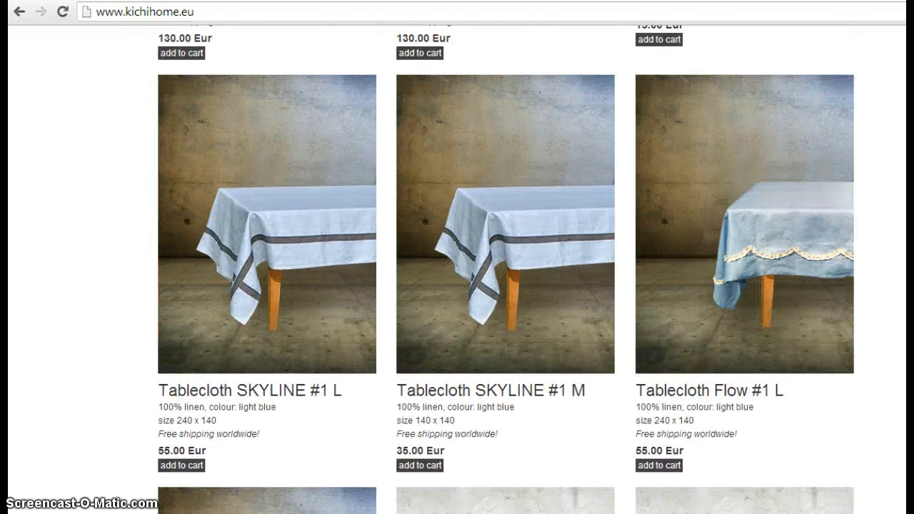
scroll(505, 286, "up", 6)
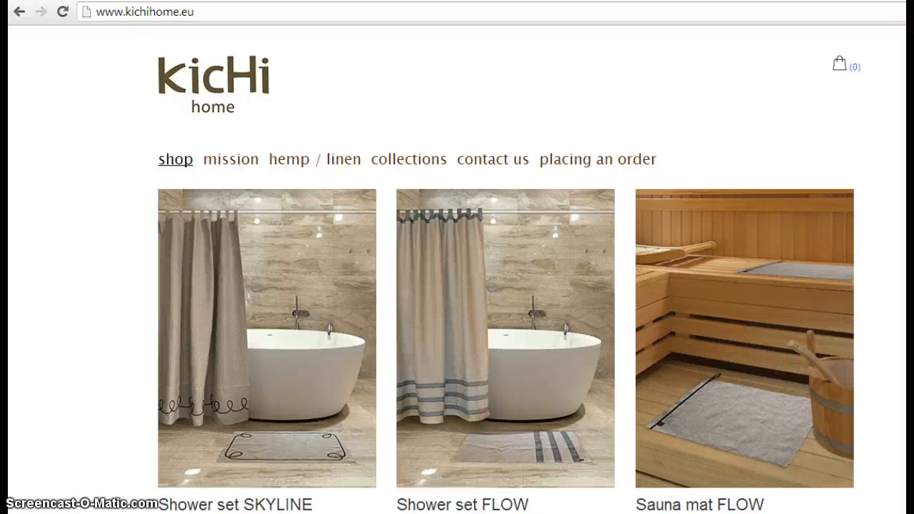
left_click(404, 1)
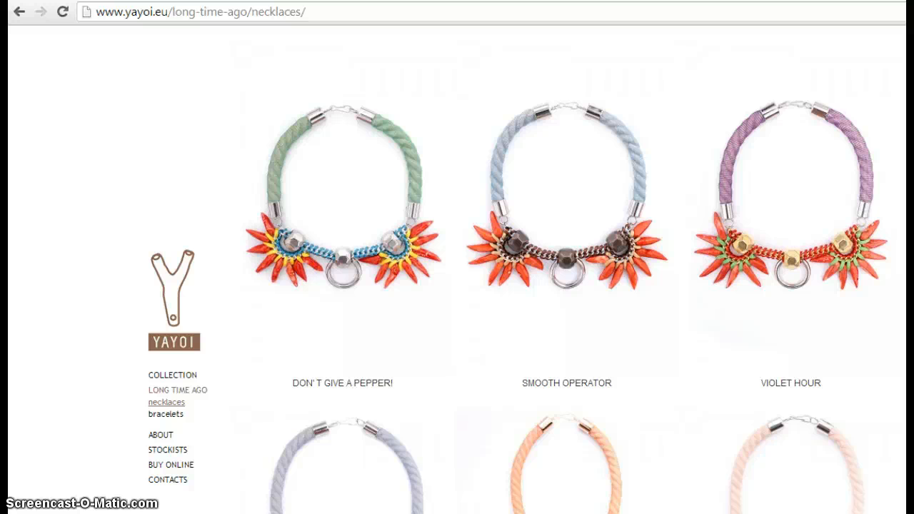
Scroll the Yayoi necklaces page, then switch to the kikerigu.fi tab
scroll(568, 270, "down", 1)
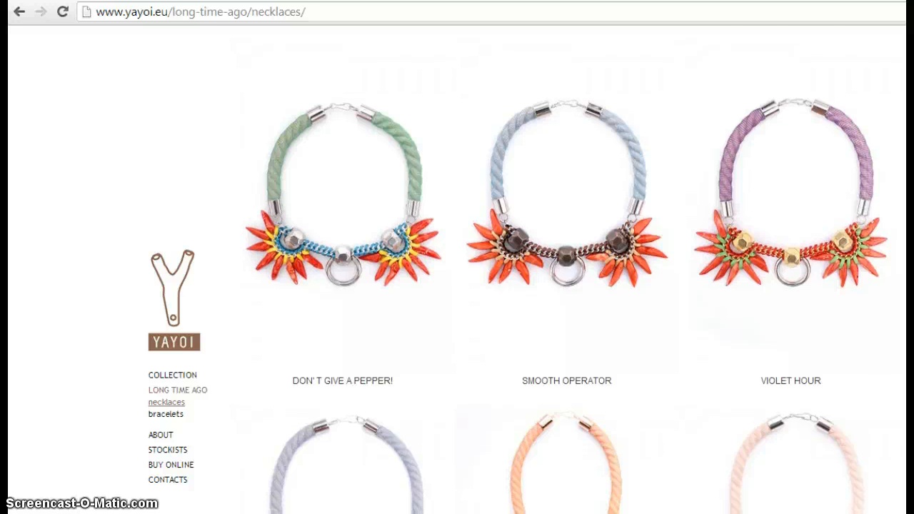
left_click(314, 1)
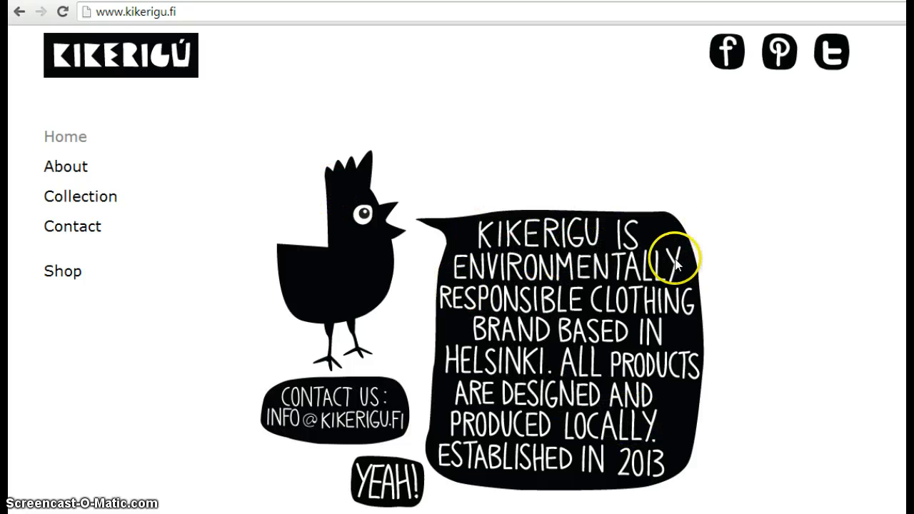
Open the Kikerigu leggings shop and flip Bear Leggings Yellow between its second and first photos
left_click(63, 273)
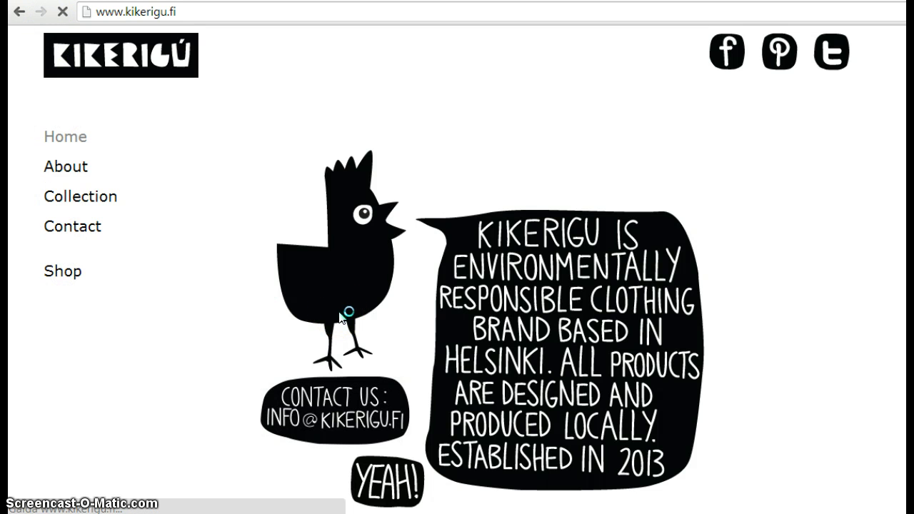
left_click(121, 248)
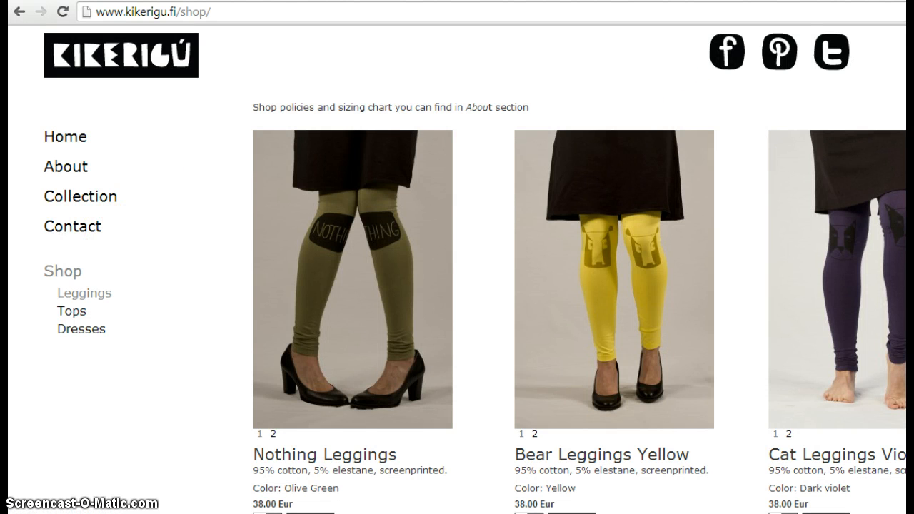
scroll(457, 286, "down", 7)
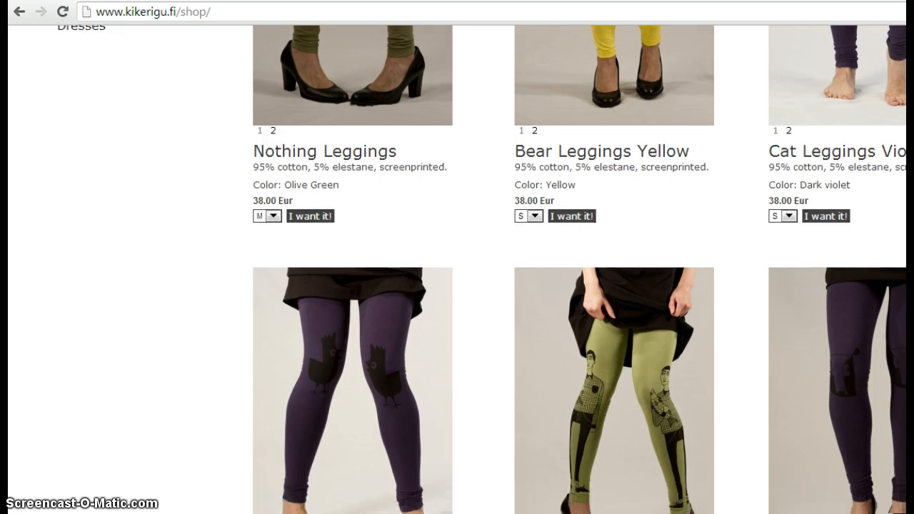
scroll(656, 202, "up", 7)
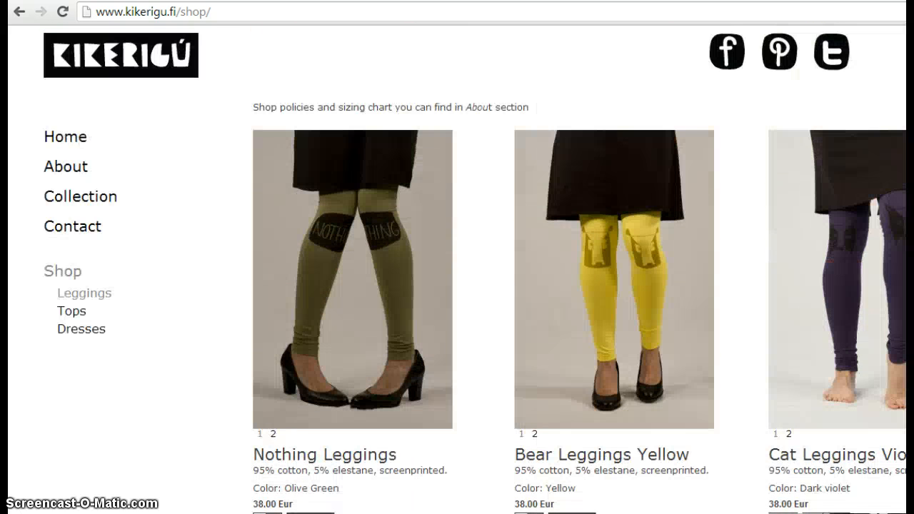
left_click(535, 436)
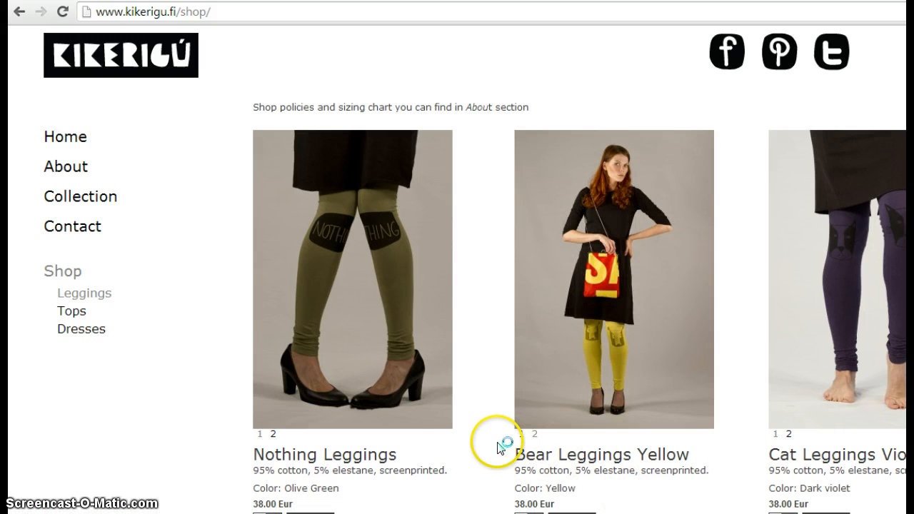
left_click(521, 438)
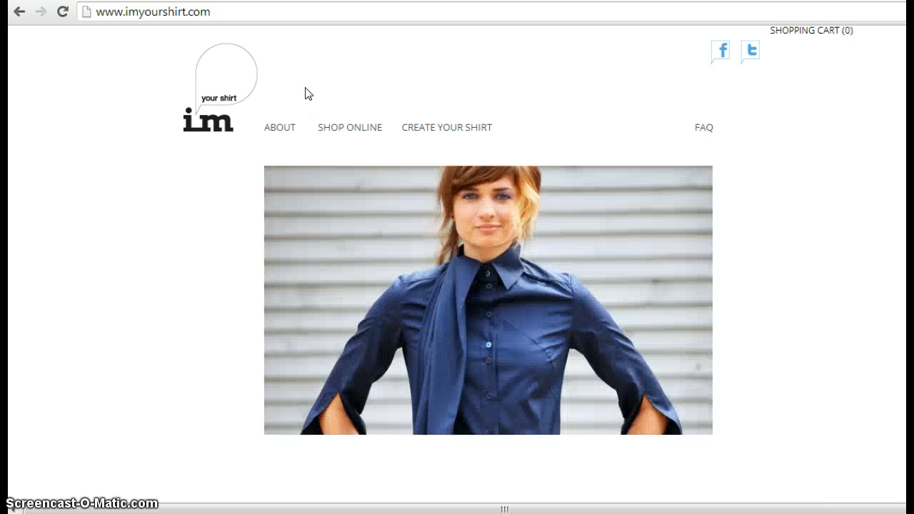
Show the Guys shirt collection in the imyourshirt.com online shop
left_click(352, 126)
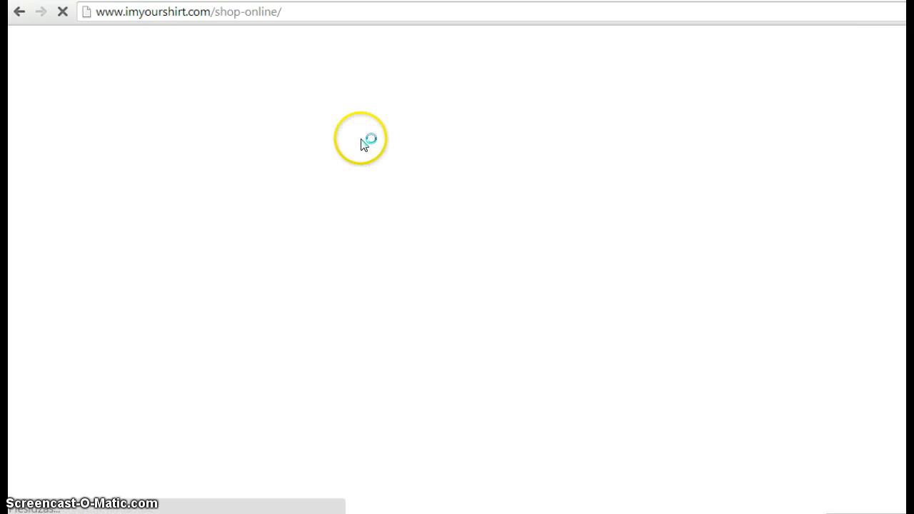
mouse_move(363, 140)
left_click(327, 151)
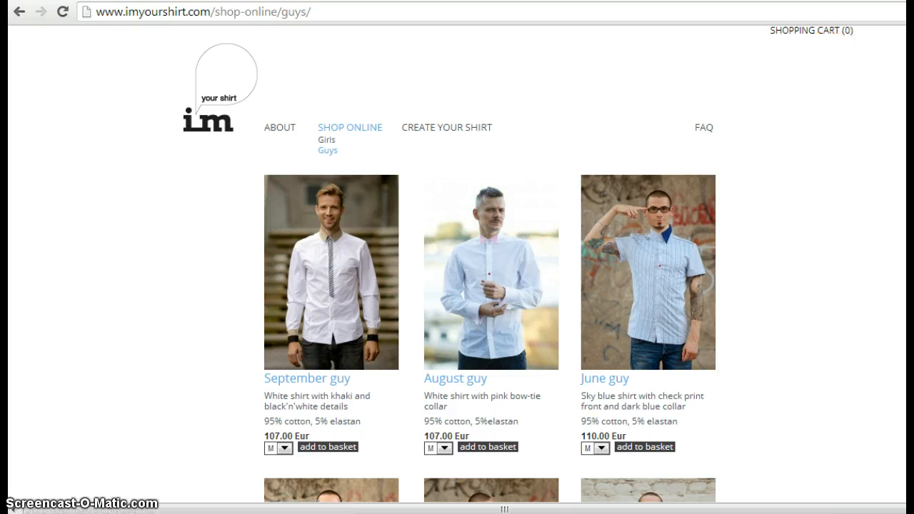
Scroll through the Guys shirts and back up, then switch to the berta.lv tab
scroll(490, 286, "down", 5)
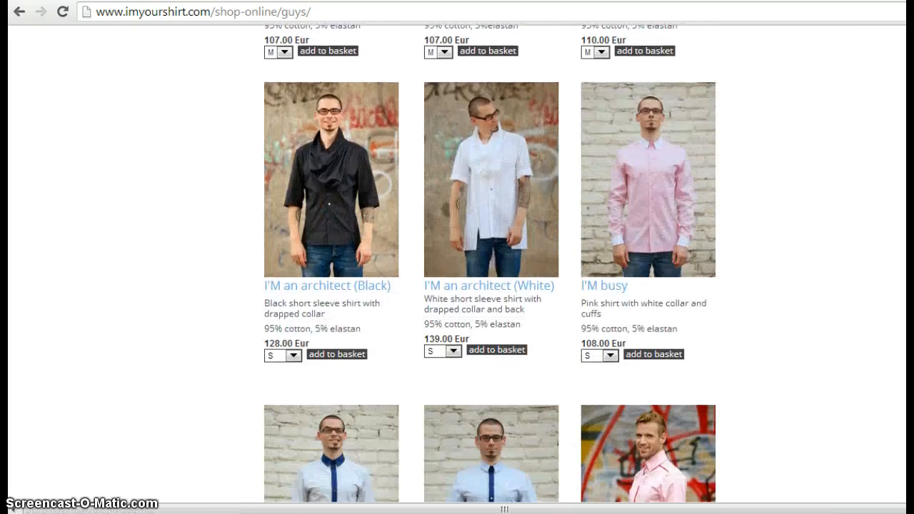
scroll(490, 286, "up", 5)
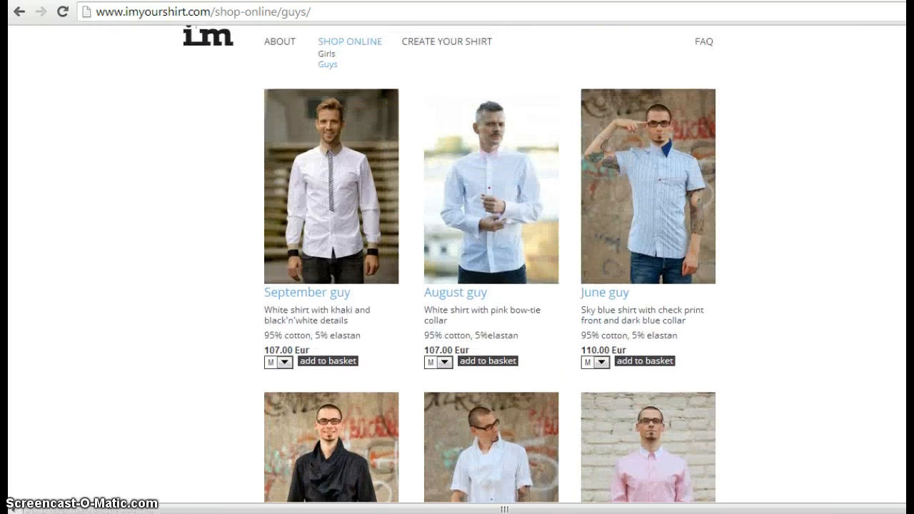
scroll(490, 286, "up", 1)
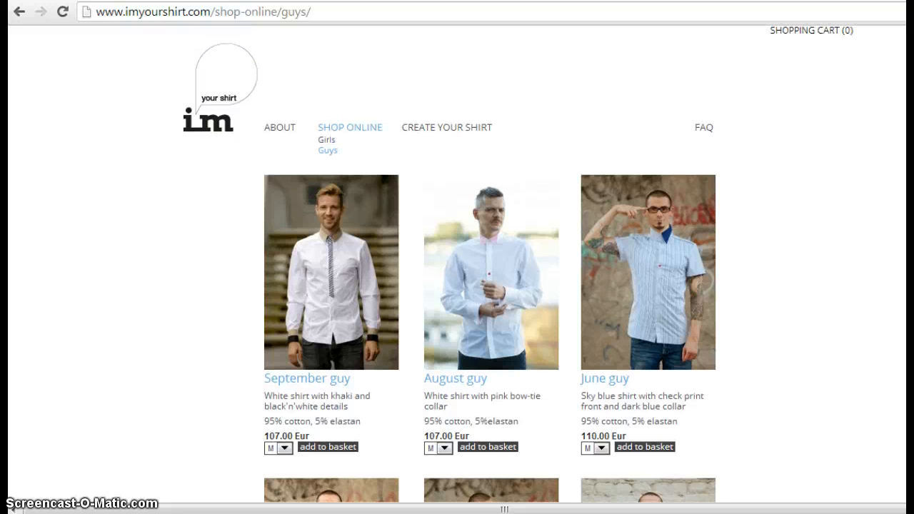
scroll(490, 286, "down", 6)
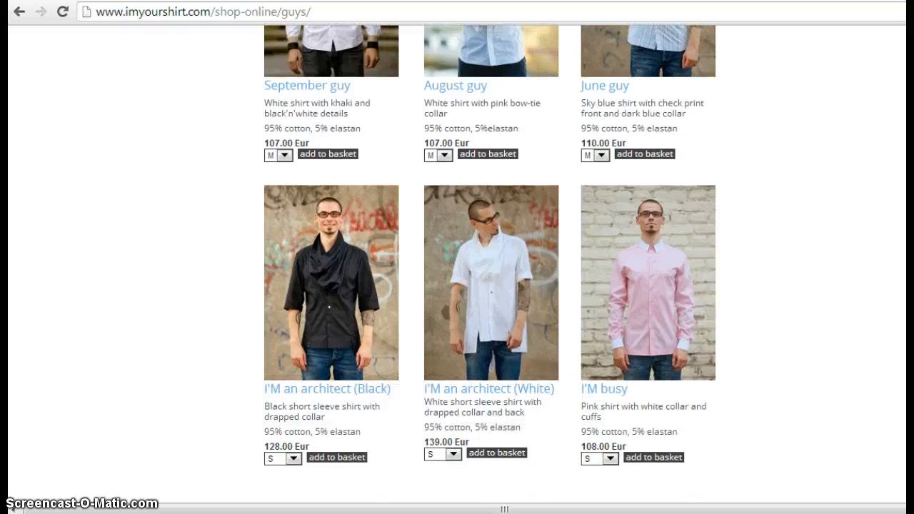
scroll(490, 285, "down", 5)
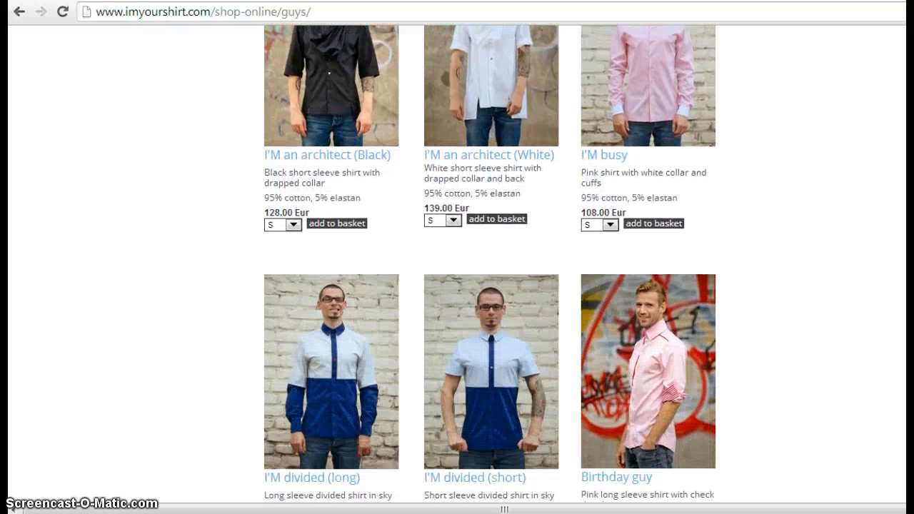
scroll(490, 286, "down", 3)
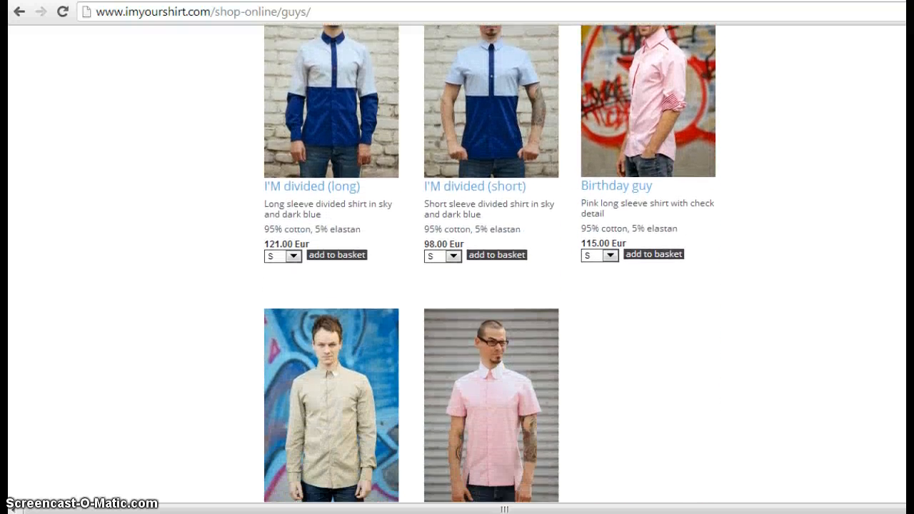
scroll(490, 286, "down", 1)
scroll(490, 286, "up", 9)
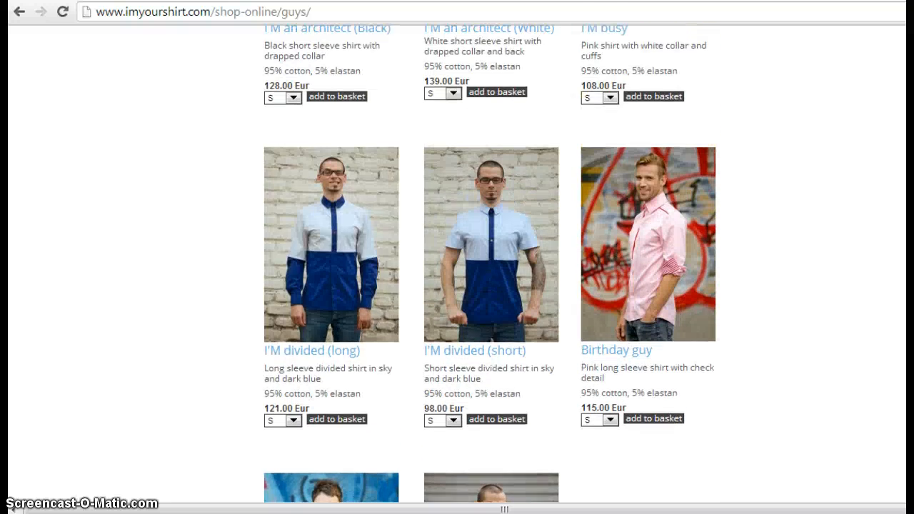
scroll(490, 285, "up", 6)
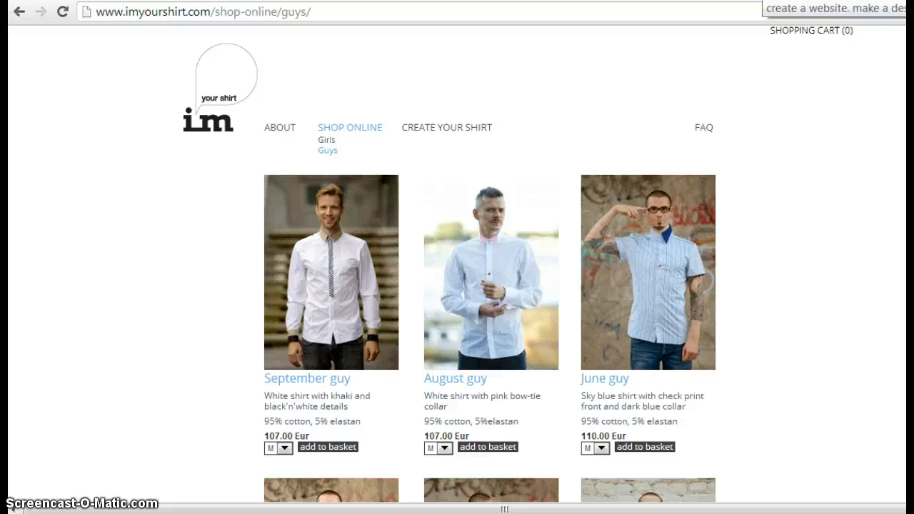
left_click(762, 0)
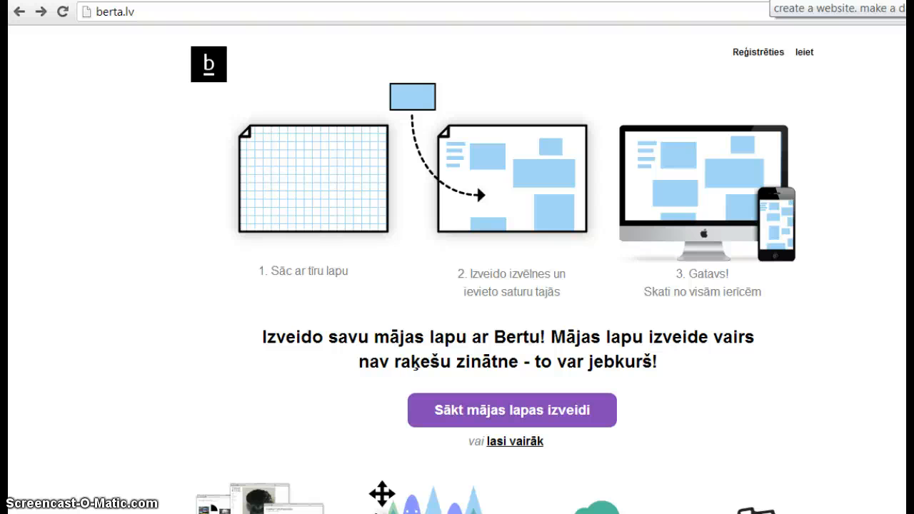
Open Berta's Create new site registration form via Reģistrēties
left_click(752, 53)
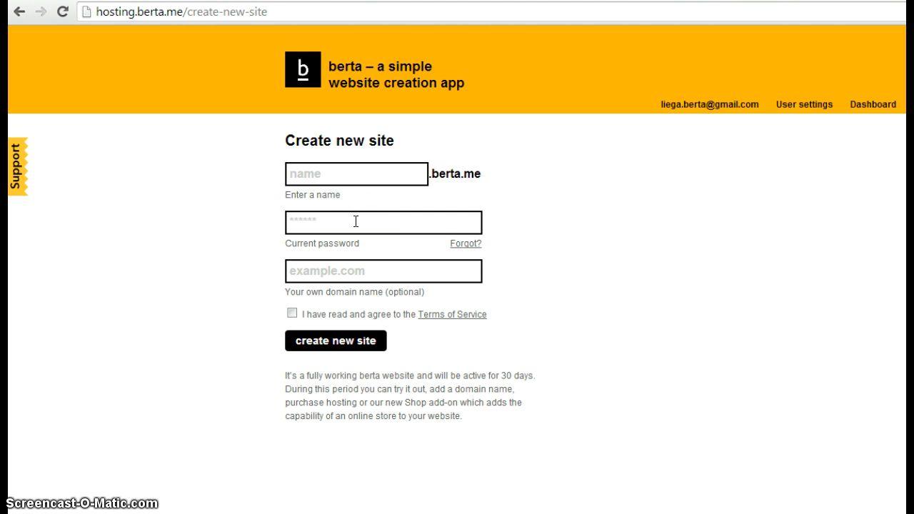
Select the password shown in the berta.me welcome email in Gmail
left_click(43, 1)
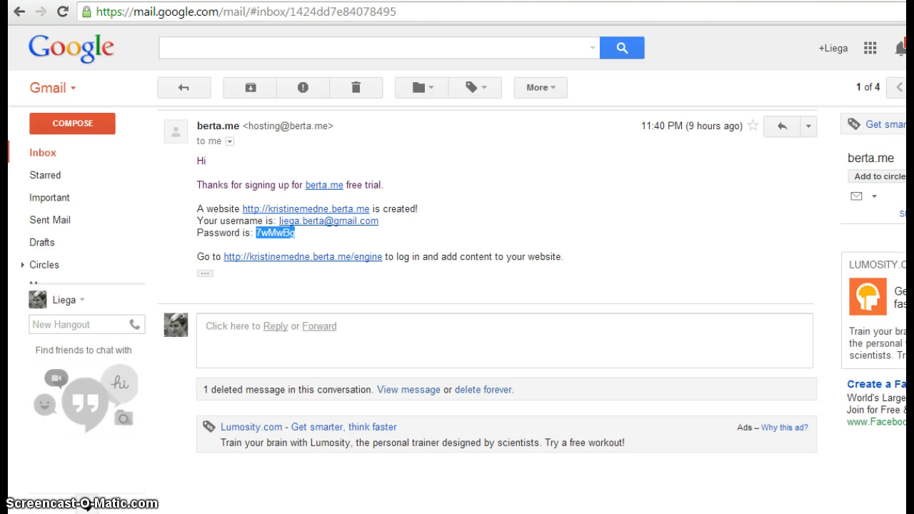
left_click(329, 239)
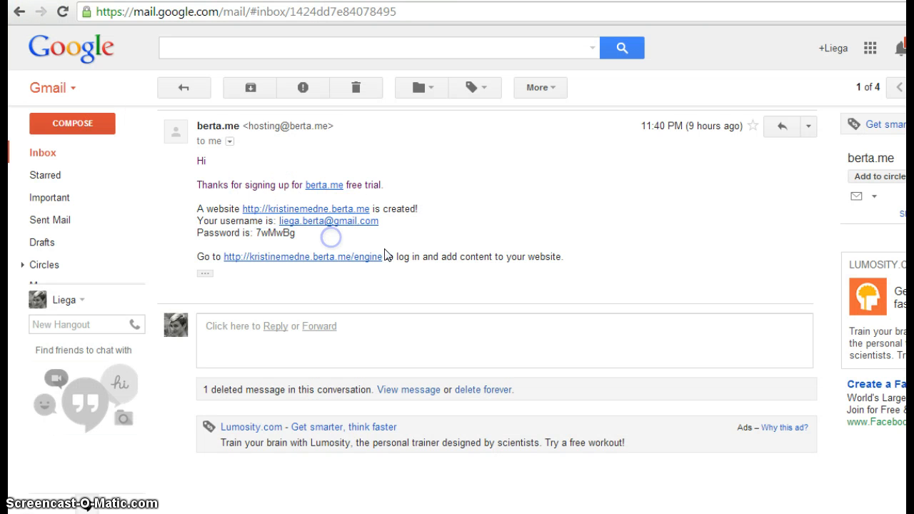
left_click_drag(300, 234, 253, 234)
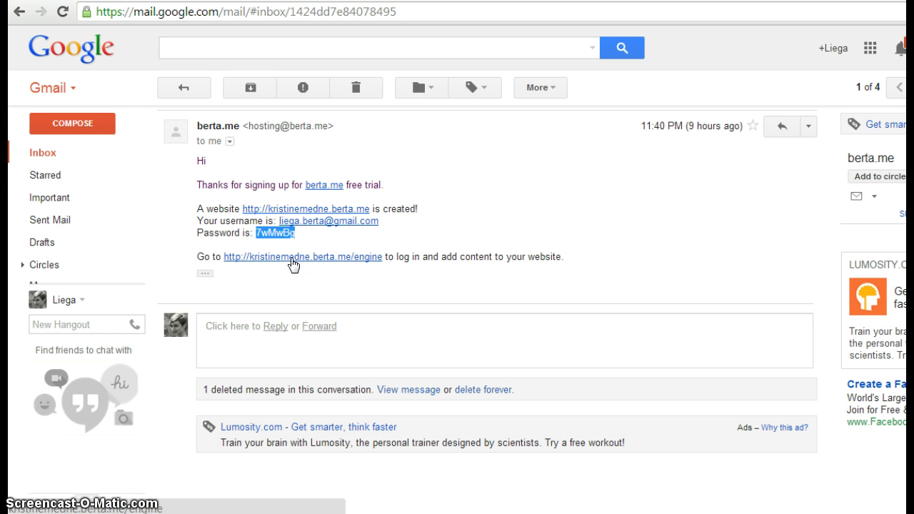
Open the engine login page, fill in the saved username and the password, and log in
left_click(303, 256)
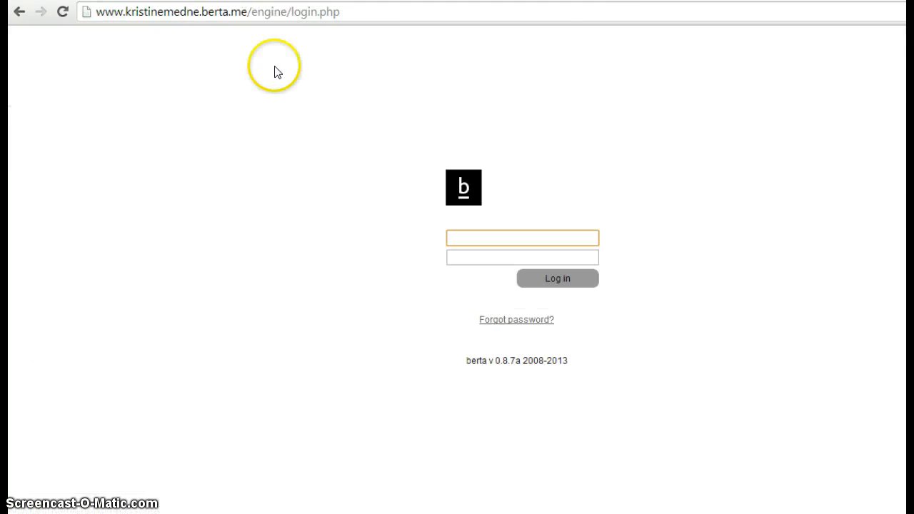
left_click(492, 237)
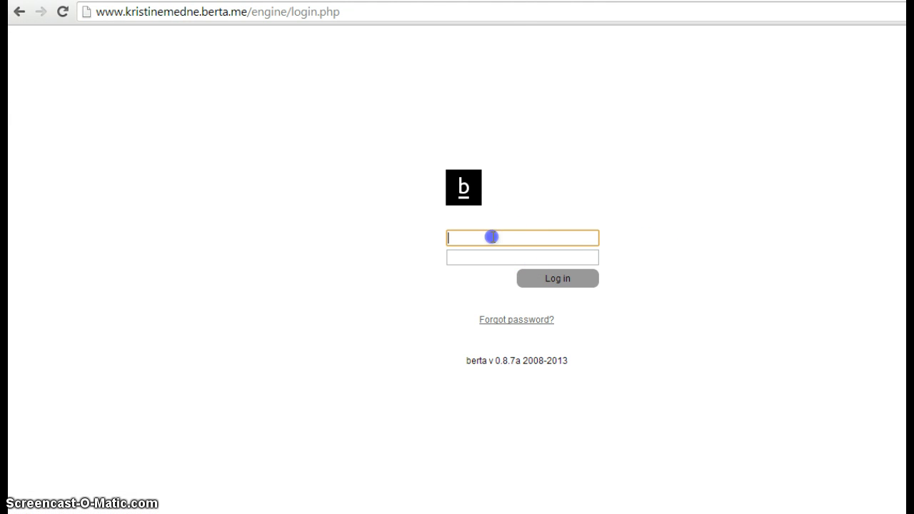
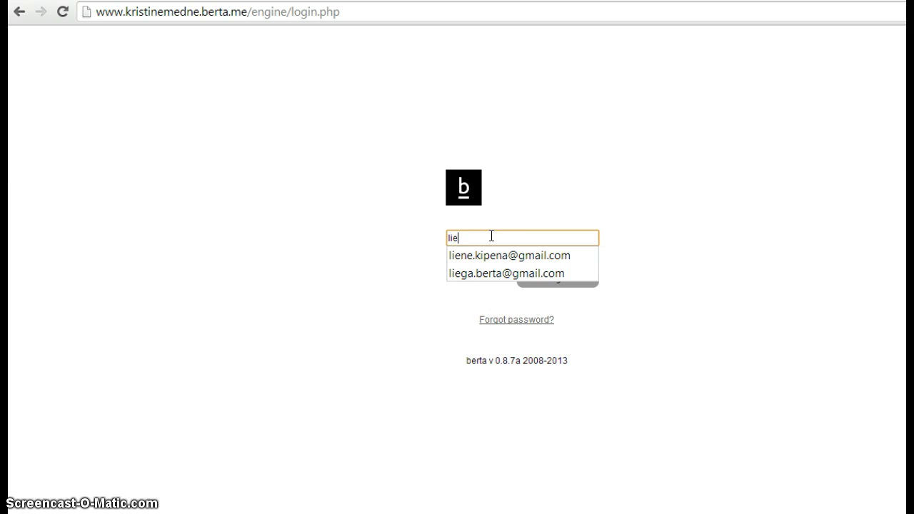
left_click(504, 274)
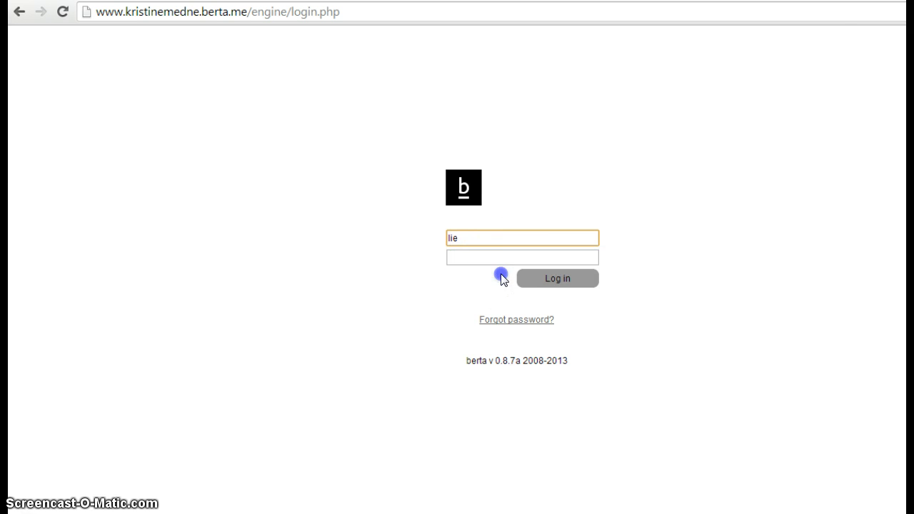
left_click(481, 258)
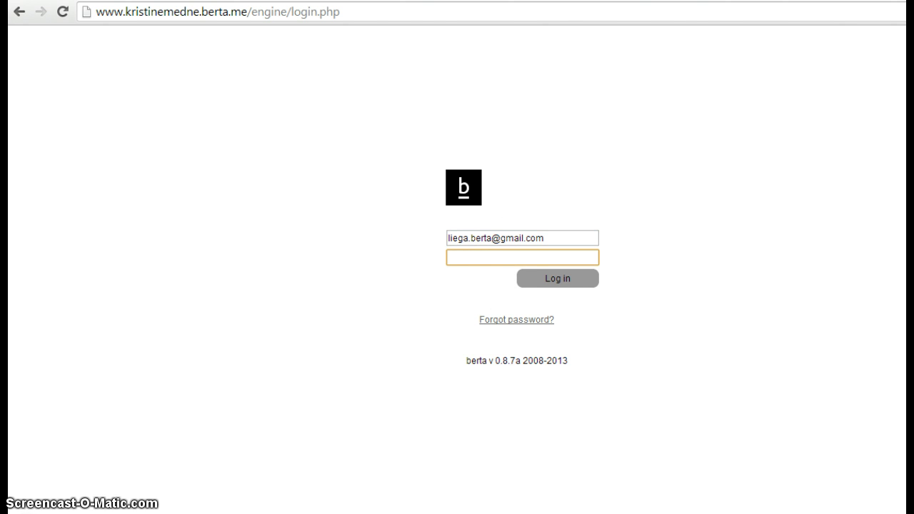
left_click(68, 1)
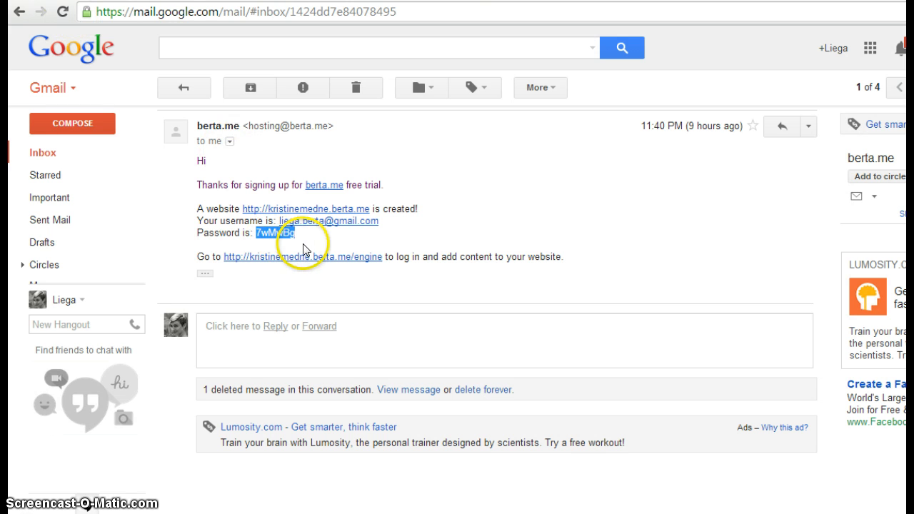
left_click_drag(246, 1, 286, 0)
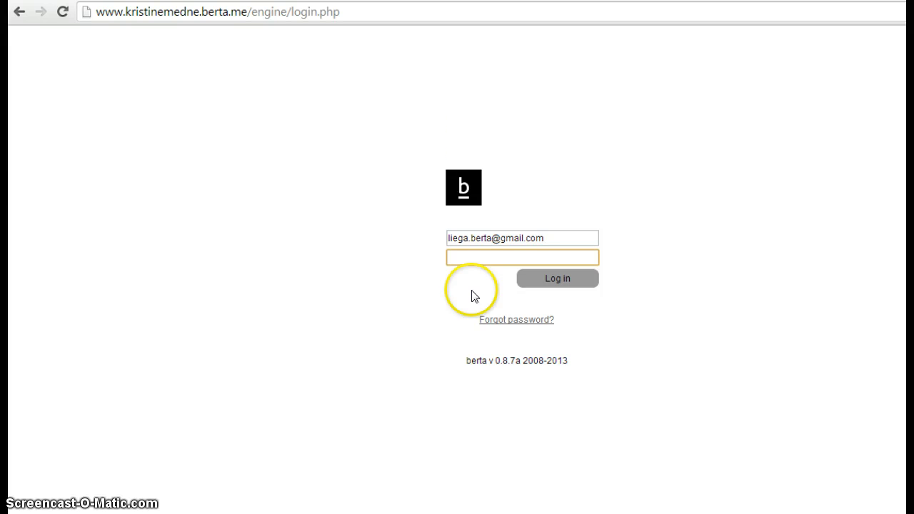
left_click(552, 280)
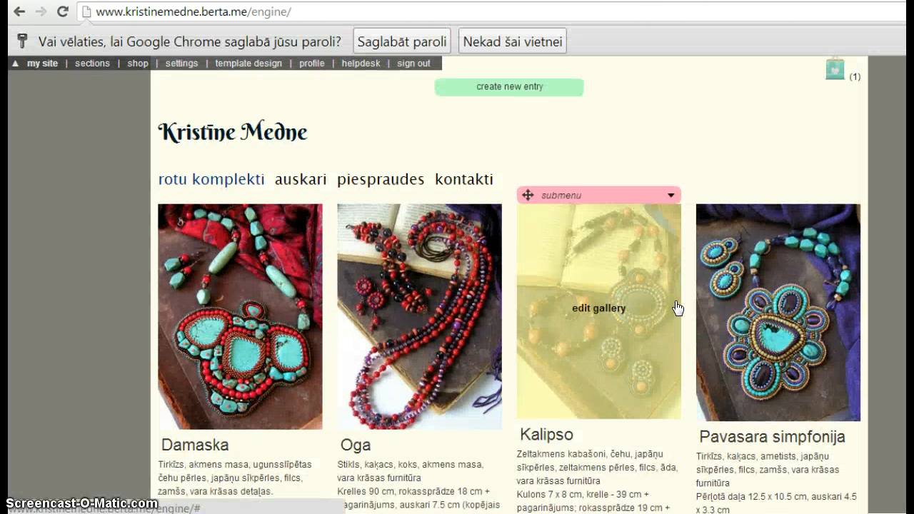
Save the login password in the browser, copy the site's base address, and open a new tab
left_click(383, 40)
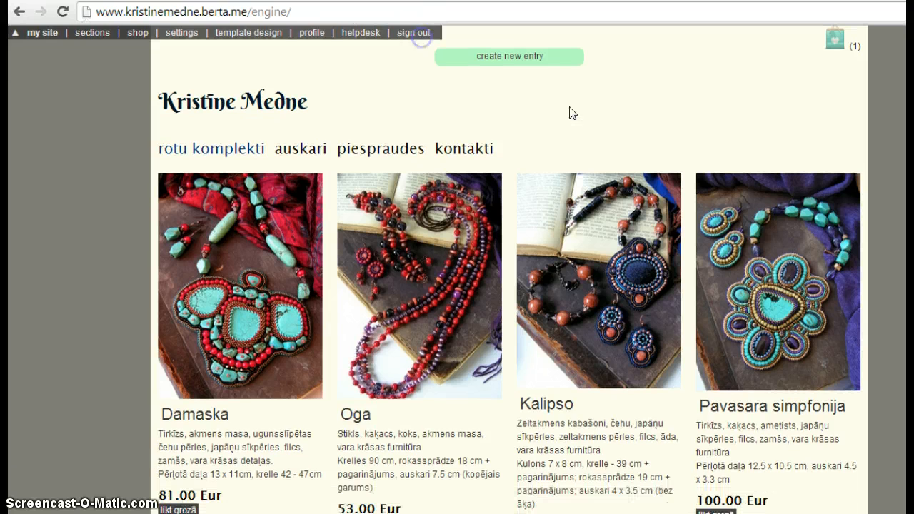
left_click(209, 12)
left_click_drag(247, 12, 91, 12)
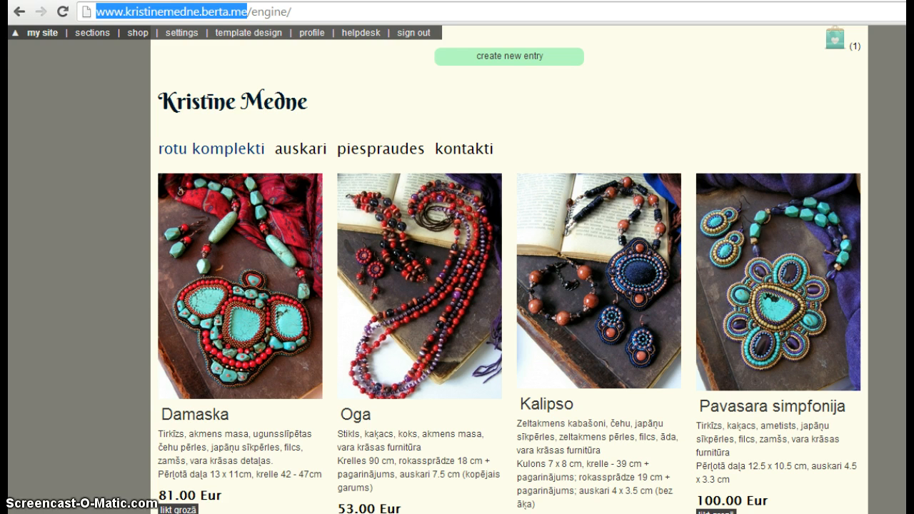
key("ctrl+t")
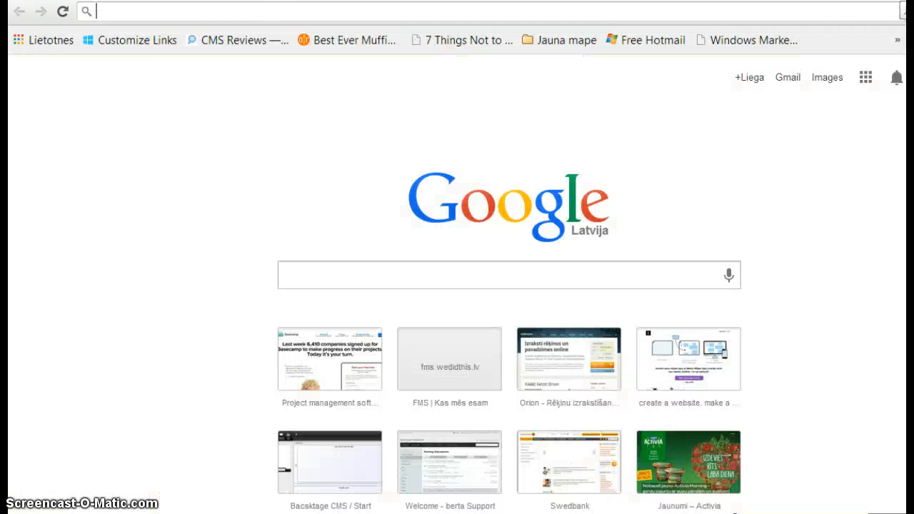
Load the public jewelry shop from the pasted site address with its duplicate part removed
type("http://www.kristinemedne.berta.me/http://www.kristinemedne.berta.me/")
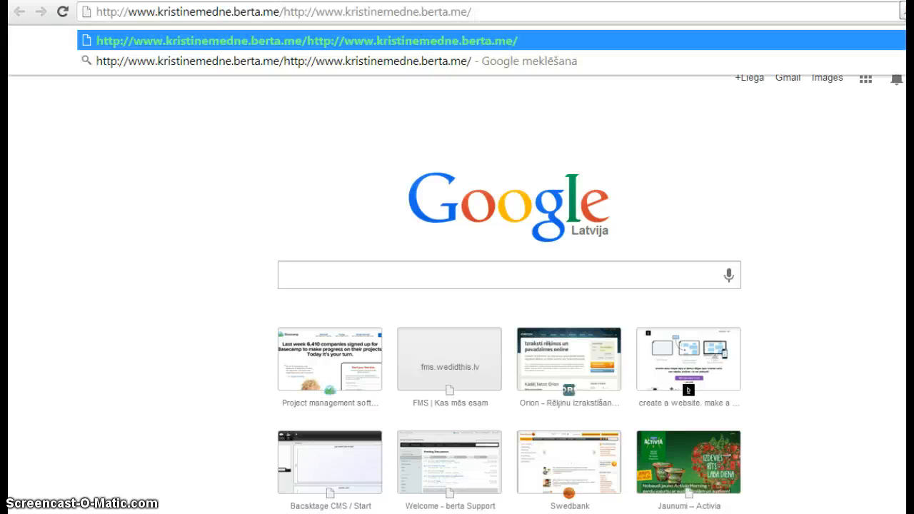
left_click_drag(482, 12, 299, 11)
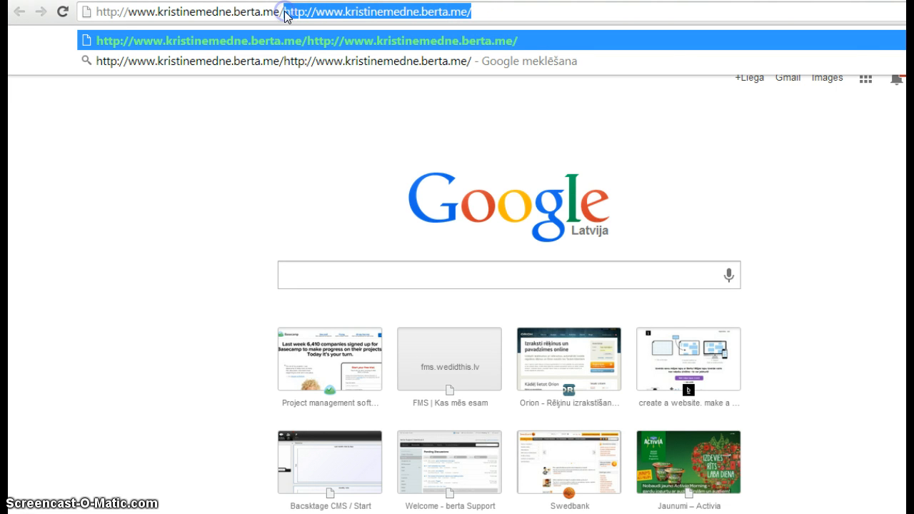
key("BackSpace")
key("Return")
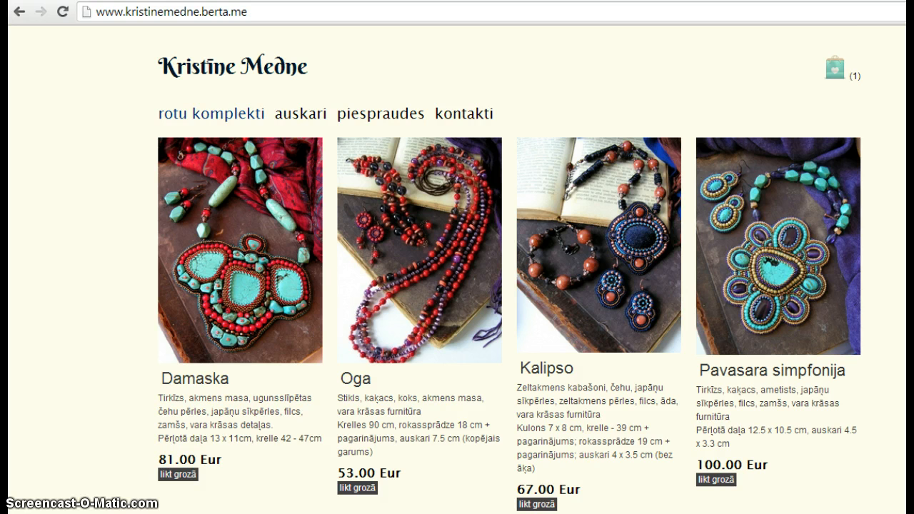
left_click_drag(154, 129, 864, 286)
left_click(877, 286)
scroll(457, 285, "down", 1)
scroll(457, 286, "up", 1)
View the piespraudes, auskari and kontakti pages, then return to rotu komplekti
left_click(373, 115)
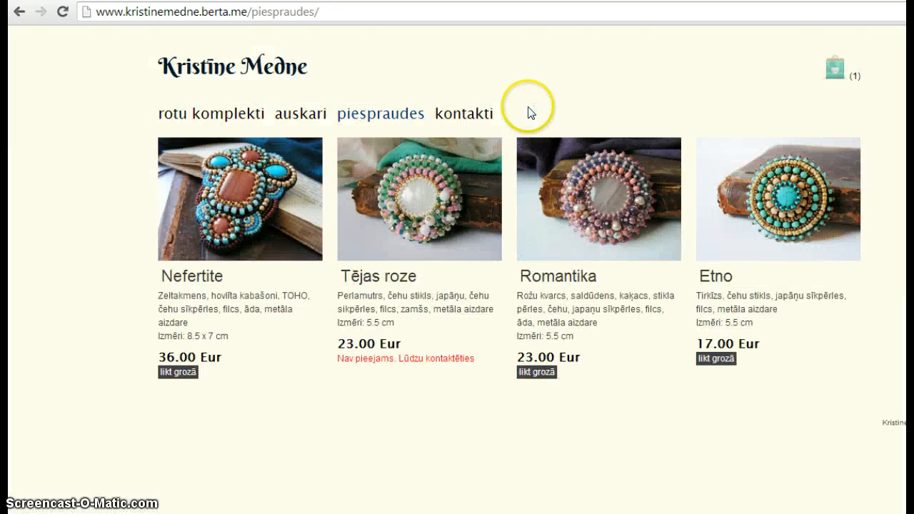
left_click(302, 114)
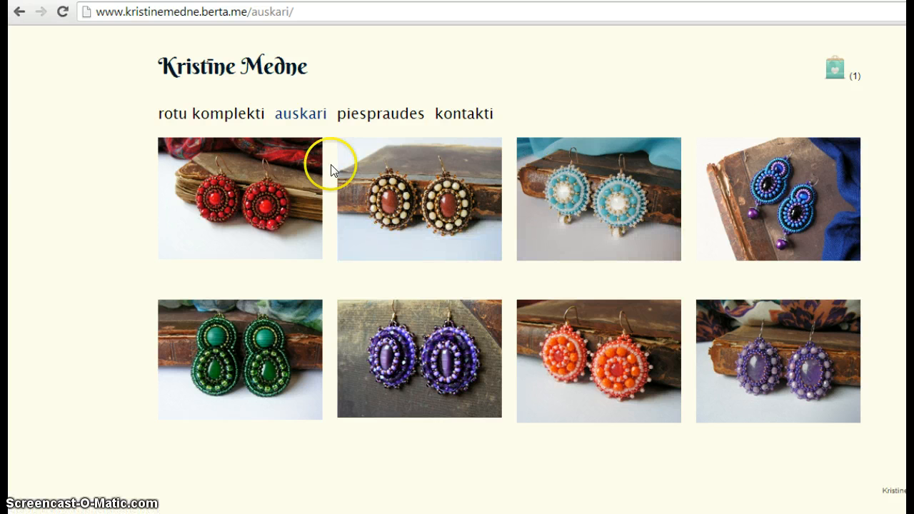
left_click(468, 114)
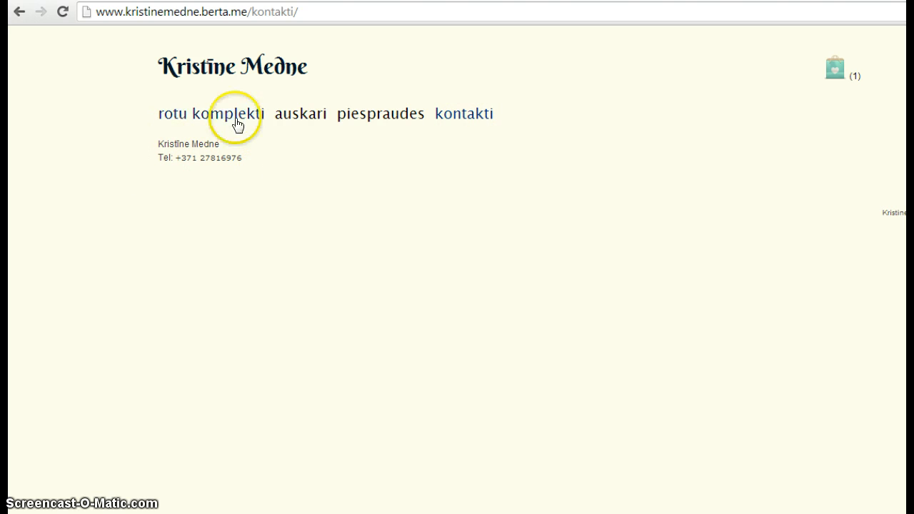
left_click(195, 114)
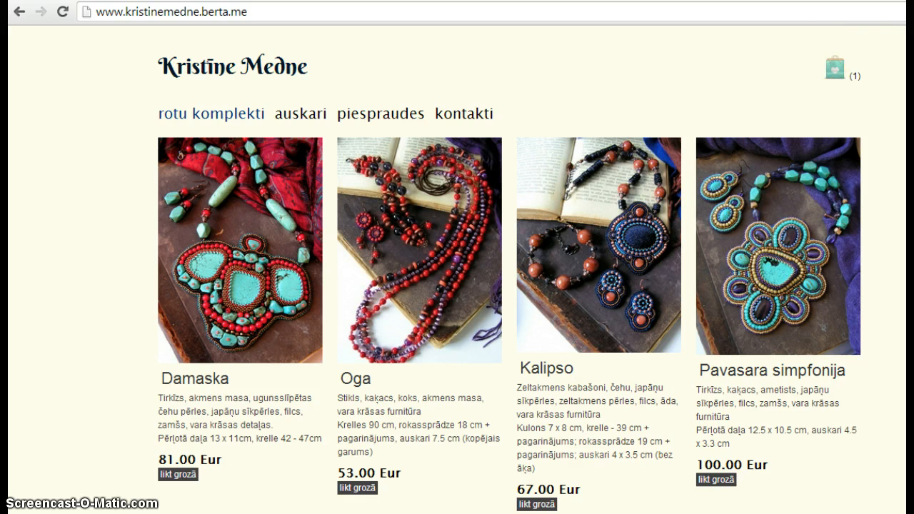
scroll(500, 286, "down", 2)
scroll(500, 286, "up", 2)
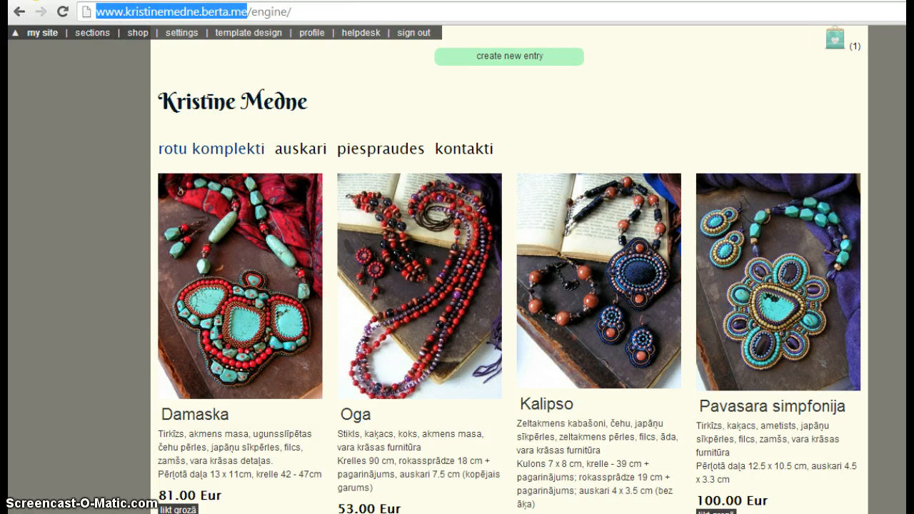
Open the Sections page from the 'sections' link in the Berta editor's admin bar
scroll(457, 286, "down", 3)
scroll(457, 286, "up", 3)
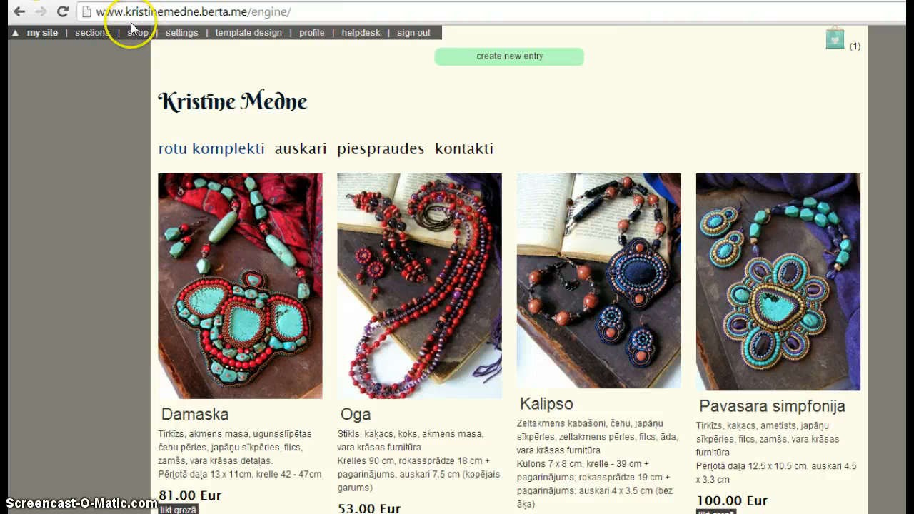
left_click(96, 37)
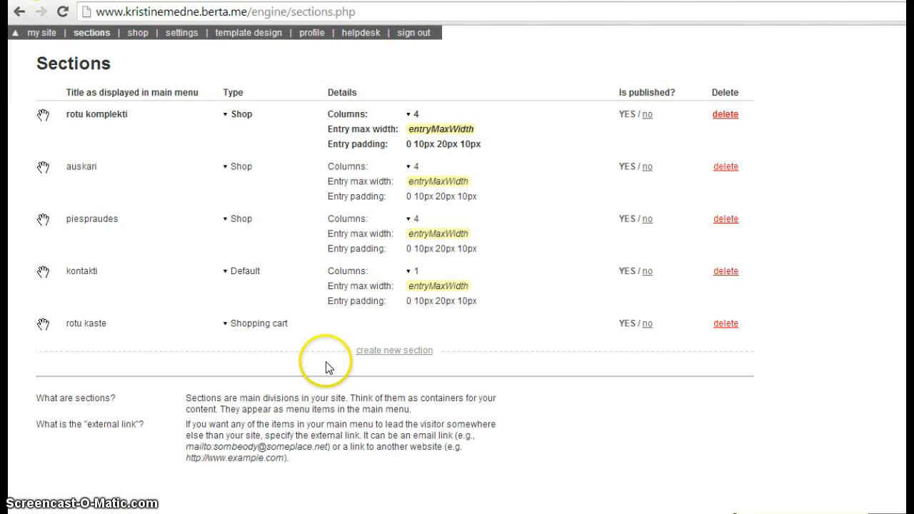
left_click(389, 353)
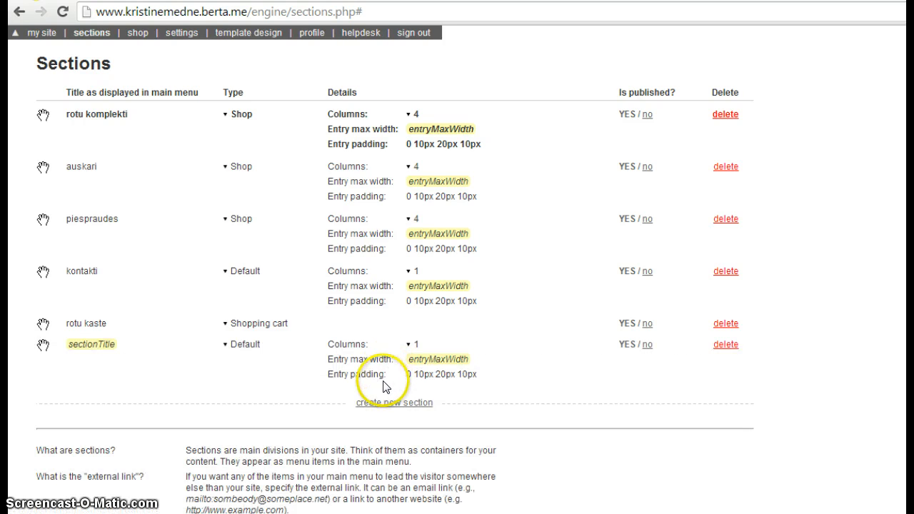
left_click(385, 402)
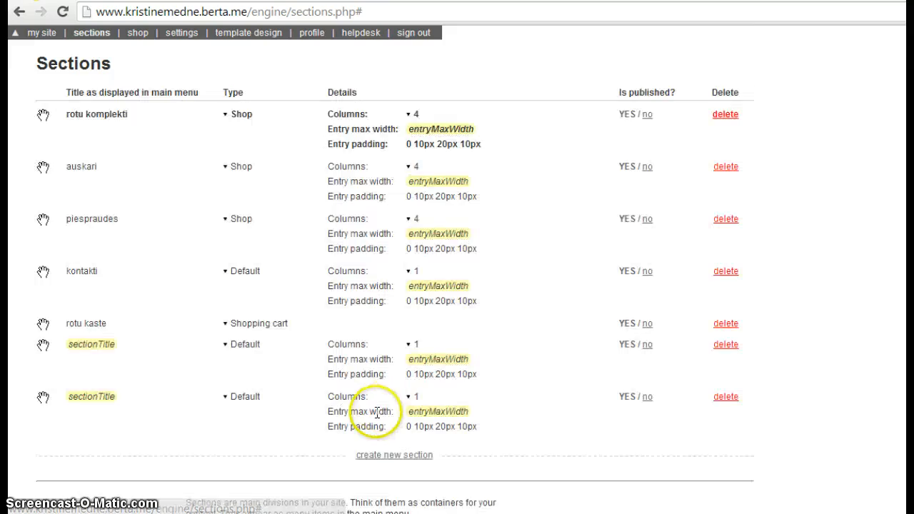
left_click(389, 458)
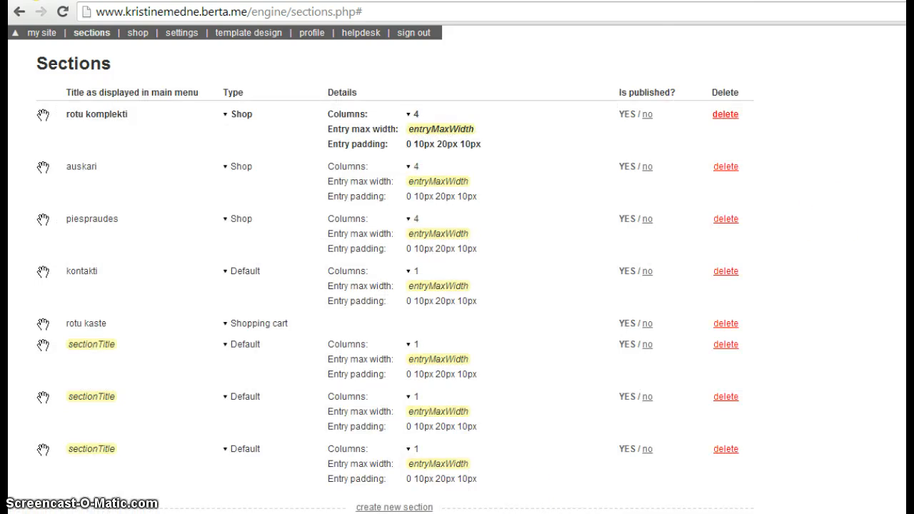
scroll(623, 275, "down", 2)
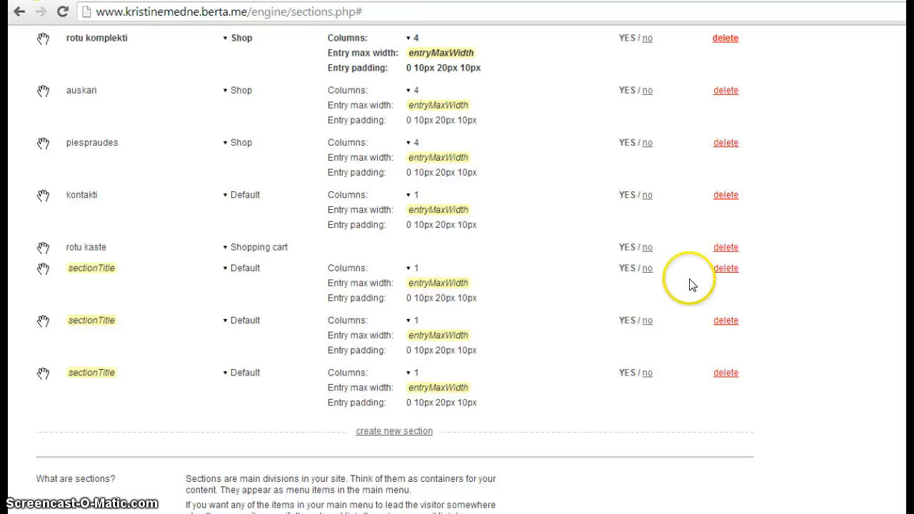
left_click(647, 269)
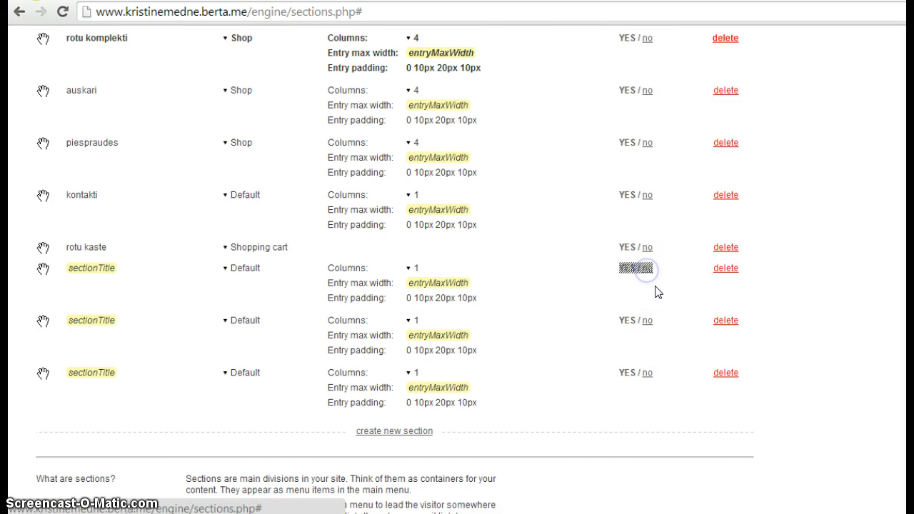
left_click(626, 270)
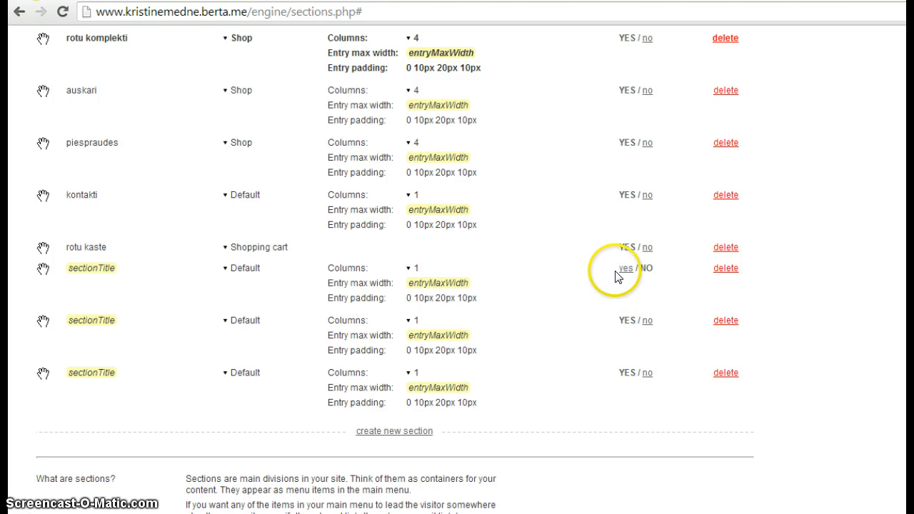
left_click(703, 326)
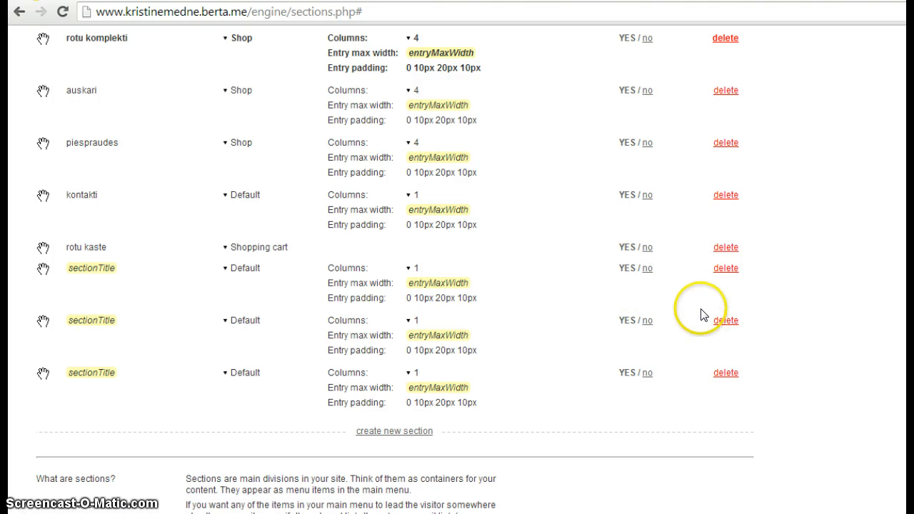
Delete the first placeholder sectionTitle section and set another sectionTitle row's Columns to 4
left_click(723, 269)
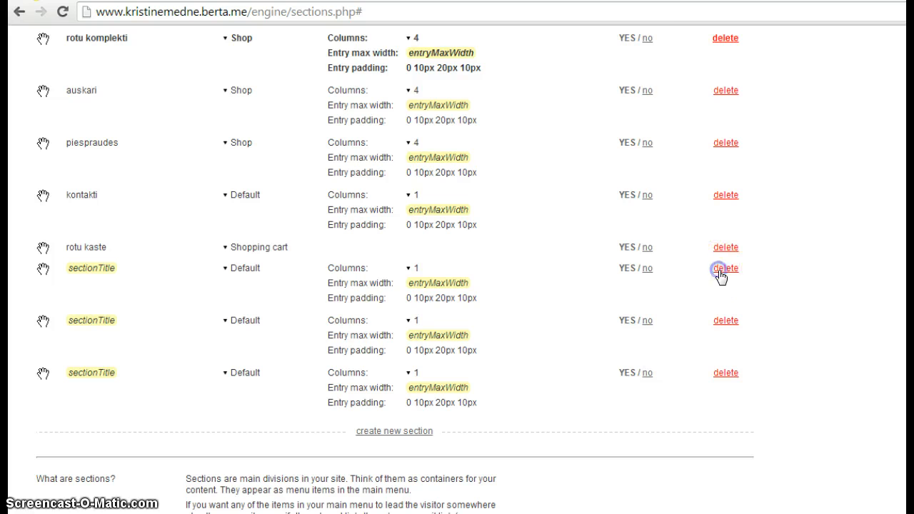
left_click(567, 159)
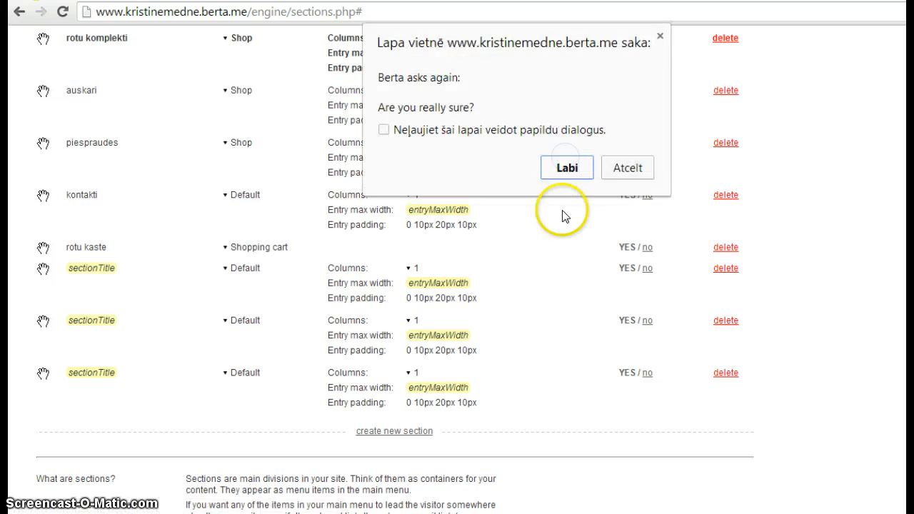
left_click(567, 165)
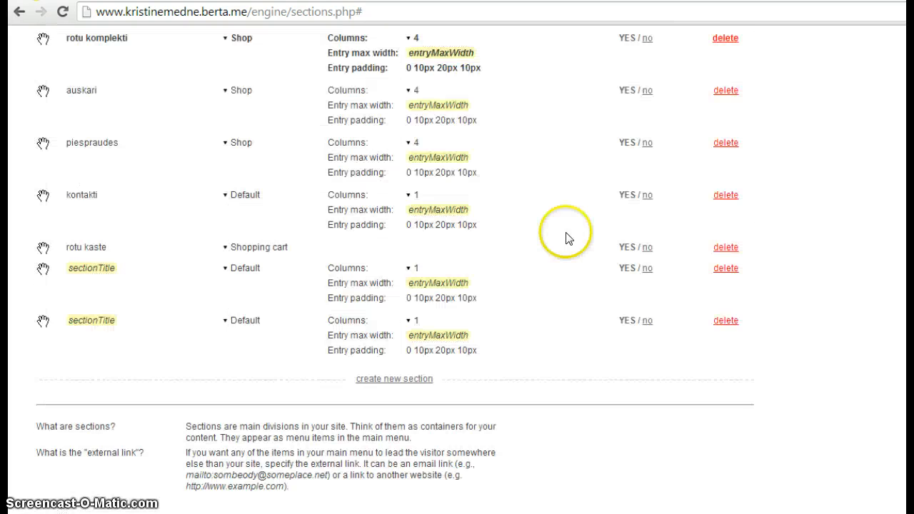
left_click(415, 270)
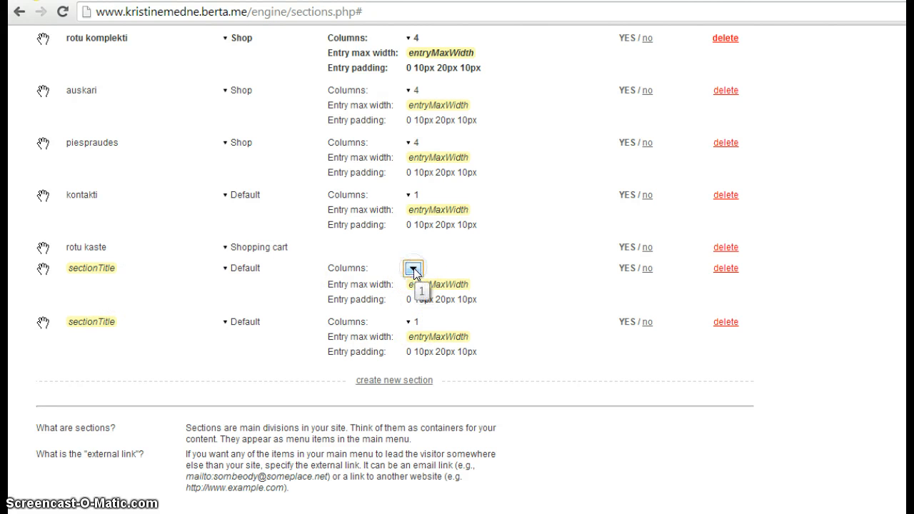
left_click(412, 270)
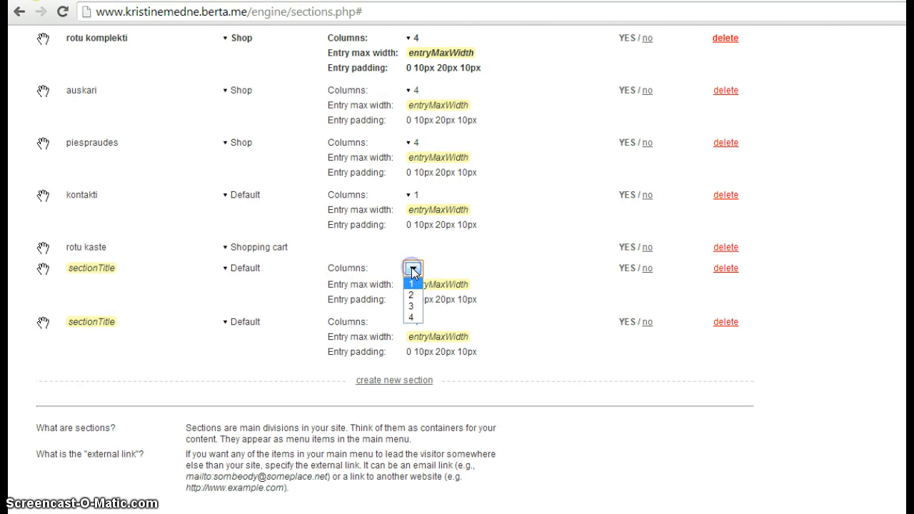
left_click(414, 318)
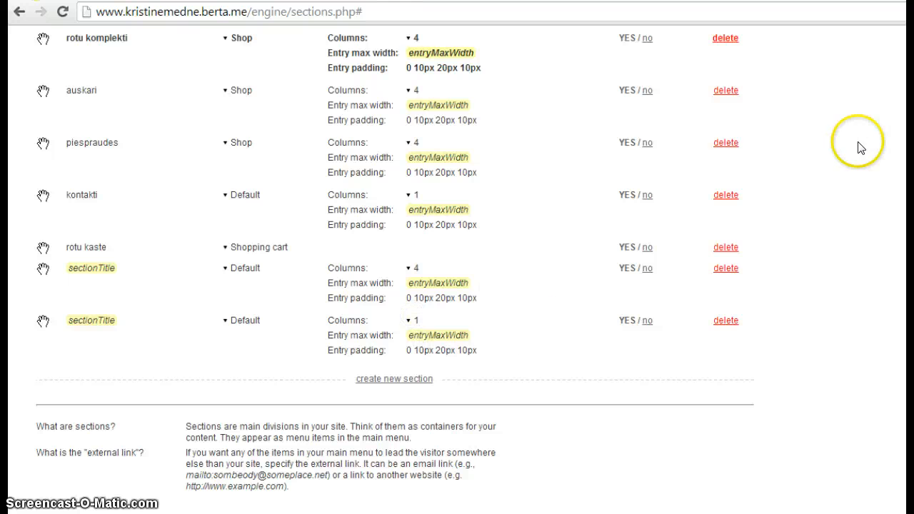
Delete the remaining two sectionTitle sections, confirming both Labi prompts each time
scroll(395, 268, "up", 2)
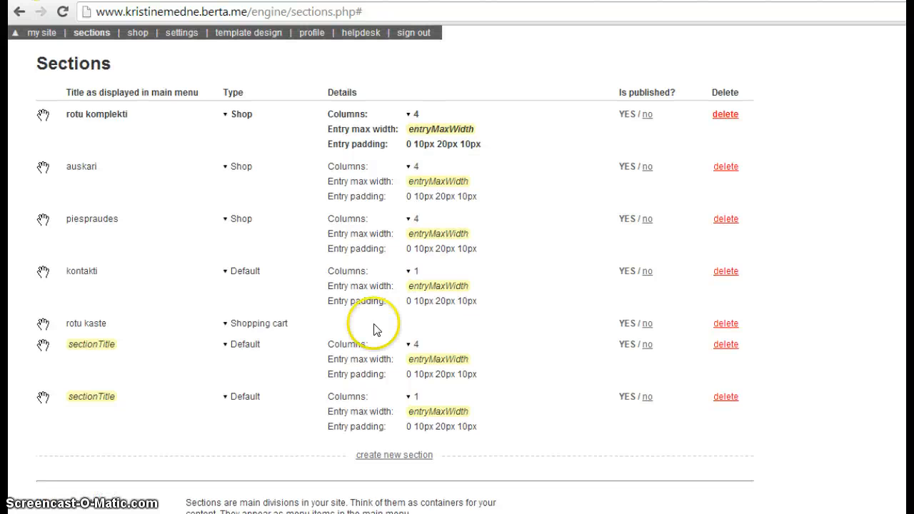
left_click(725, 345)
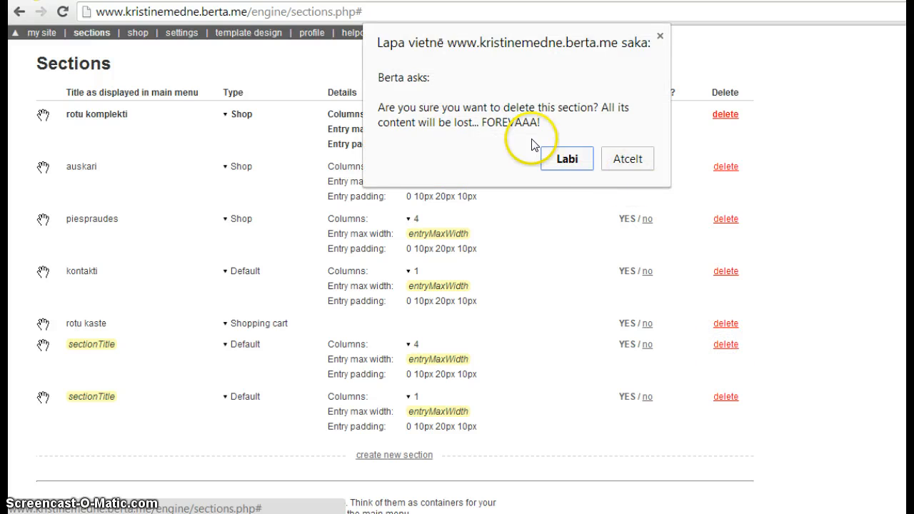
left_click(561, 159)
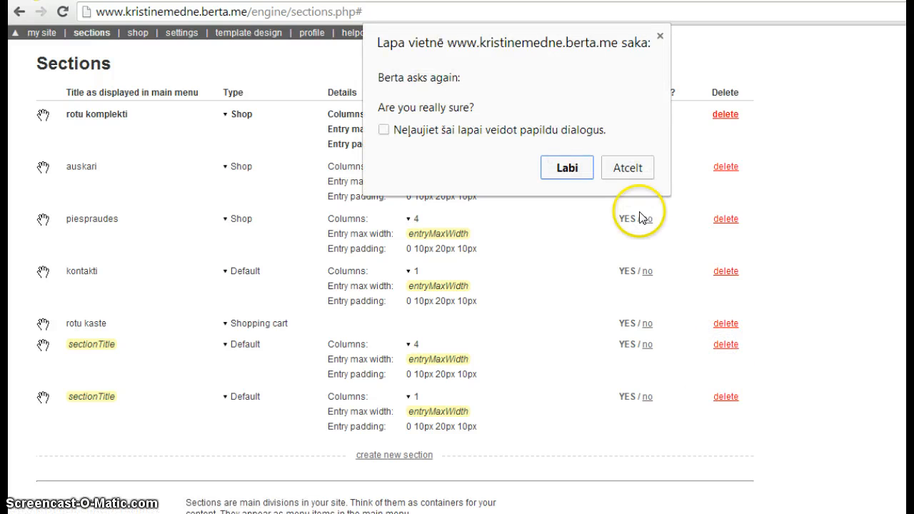
left_click(561, 165)
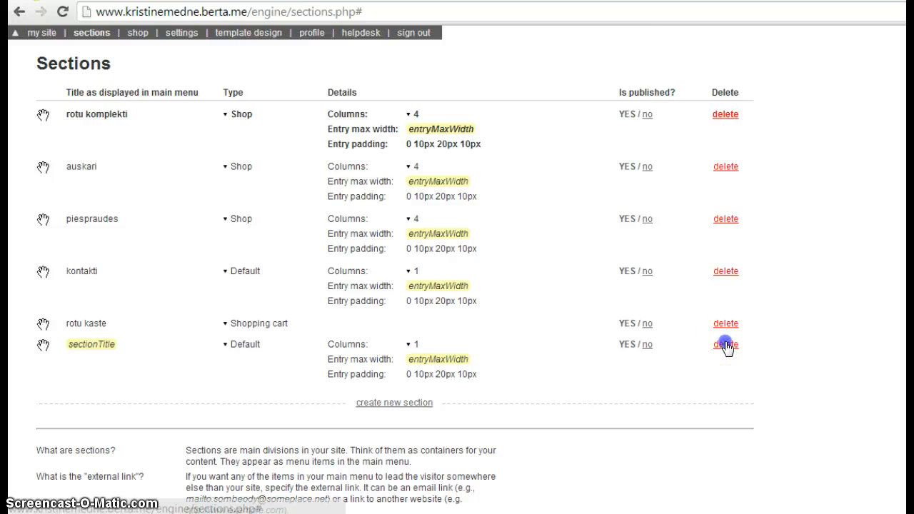
left_click(725, 344)
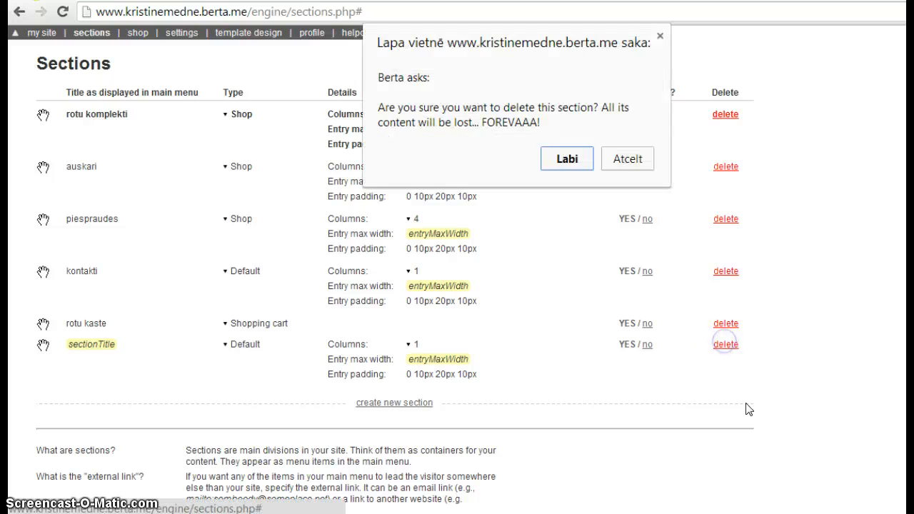
left_click(569, 152)
left_click(580, 167)
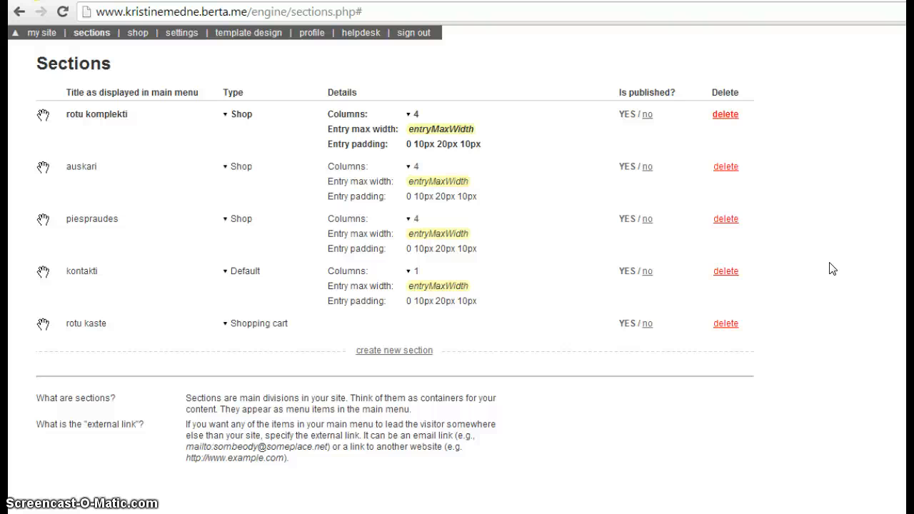
left_click(645, 323)
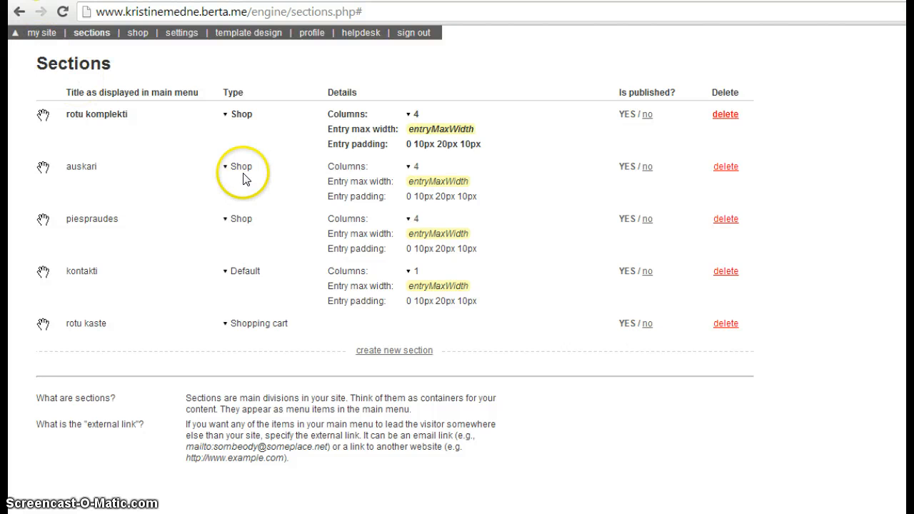
left_click(243, 223)
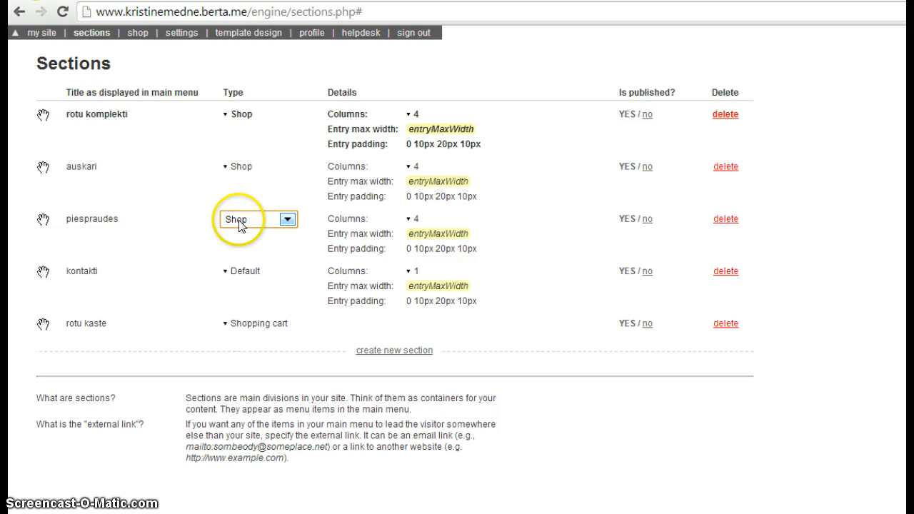
left_click(287, 220)
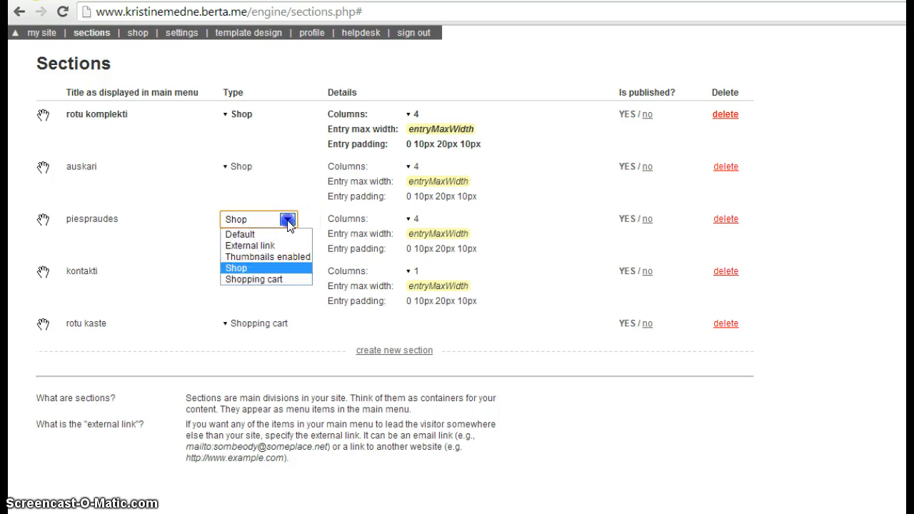
left_click(287, 220)
left_click(288, 220)
left_click(288, 220)
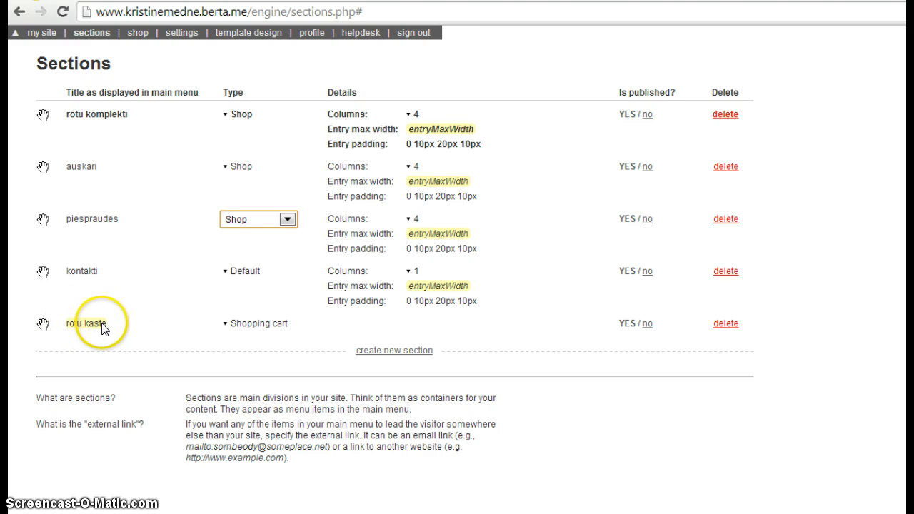
left_click(240, 325)
left_click(287, 323)
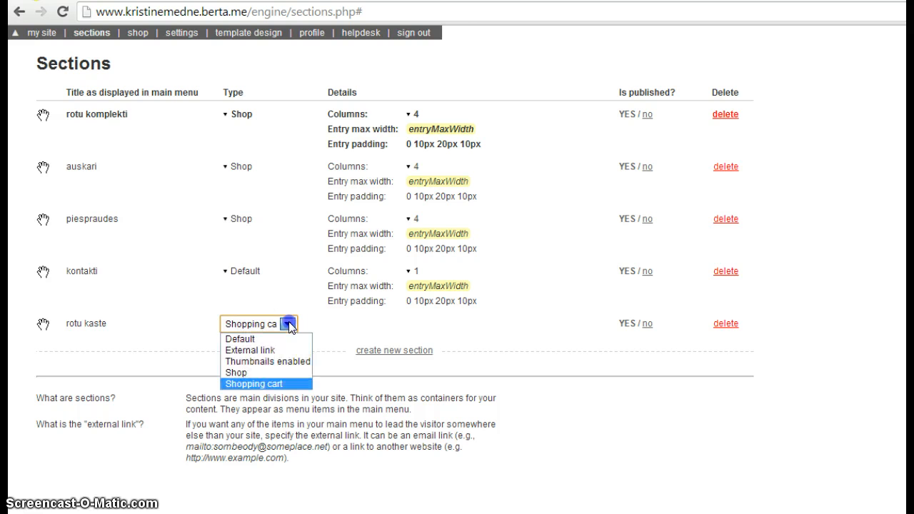
left_click(270, 385)
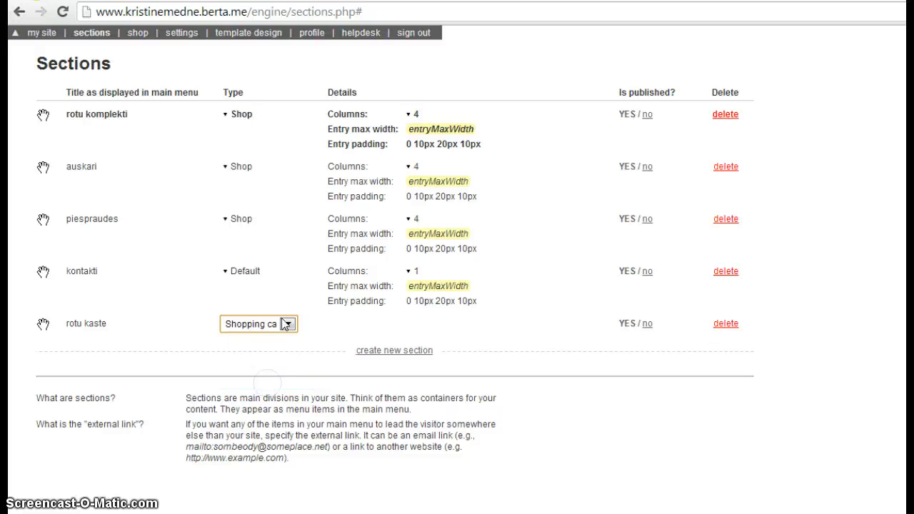
left_click(834, 321)
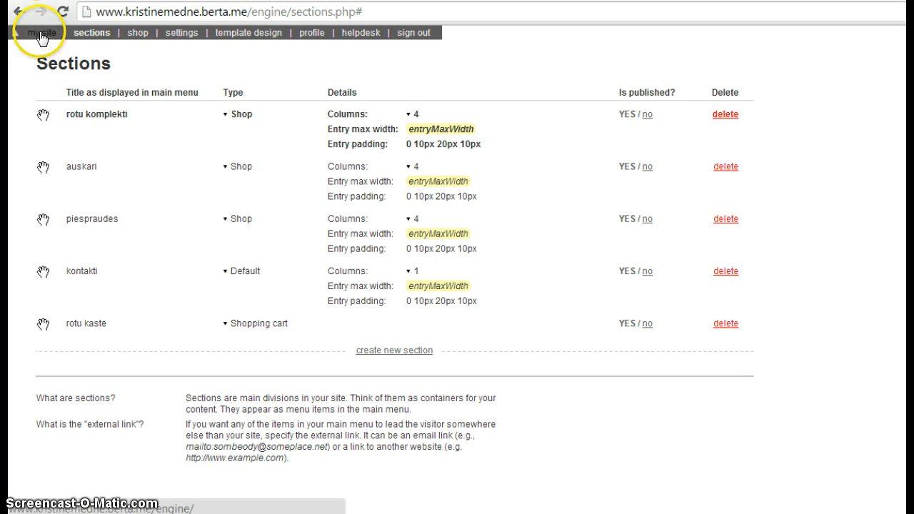
Change Berta's interface language from English to Latviešu on the Settings Language tab
left_click(179, 36)
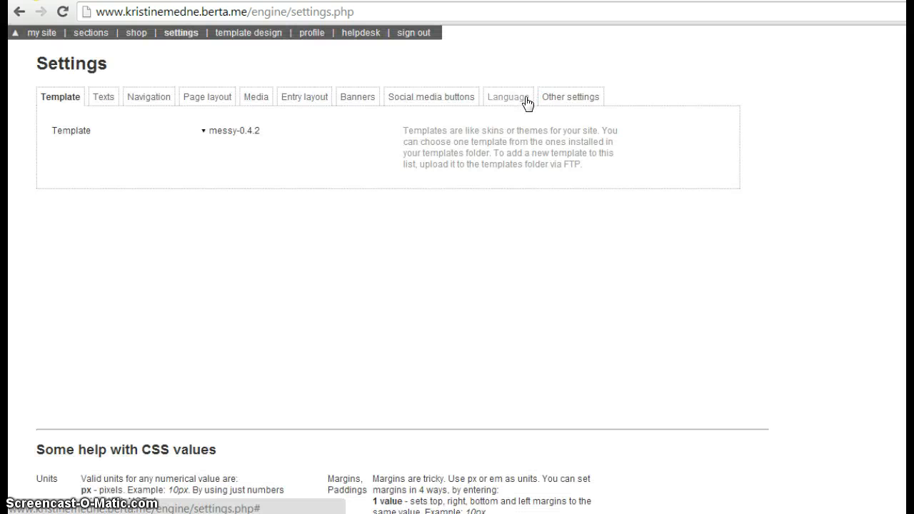
left_click(525, 103)
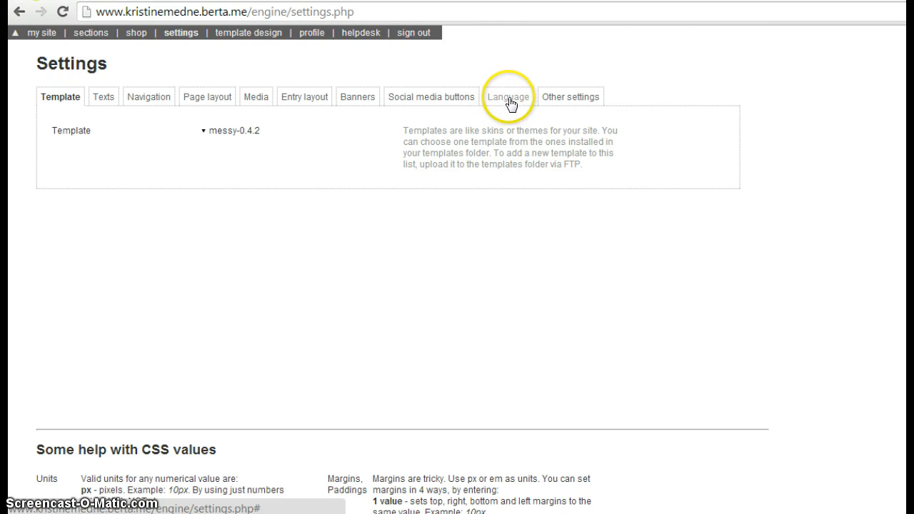
left_click(505, 99)
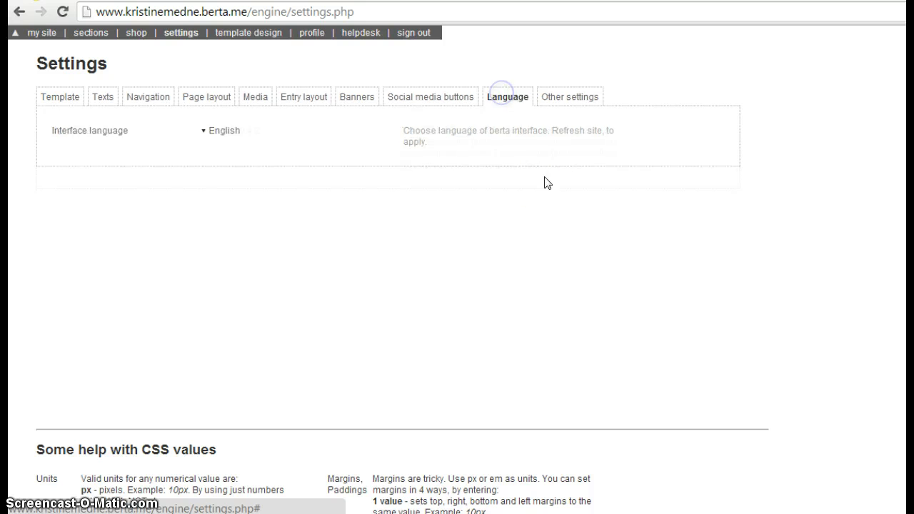
left_click(221, 133)
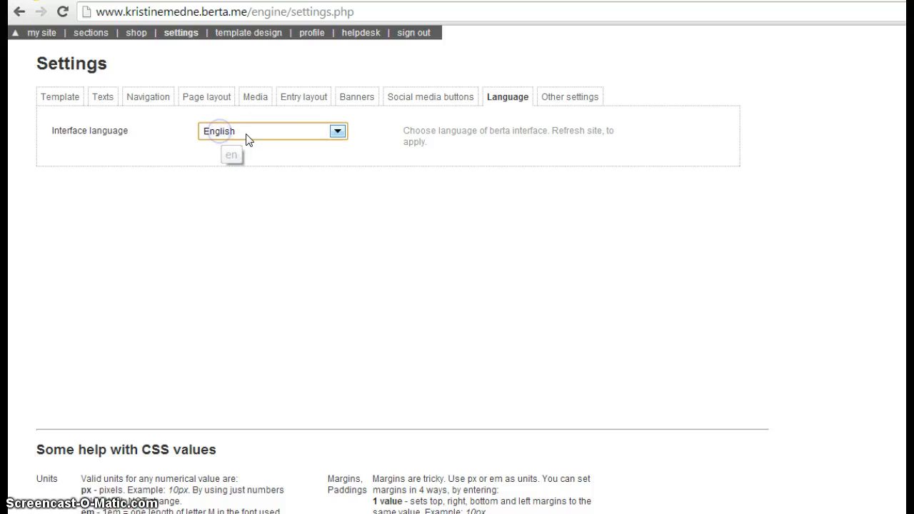
left_click(338, 132)
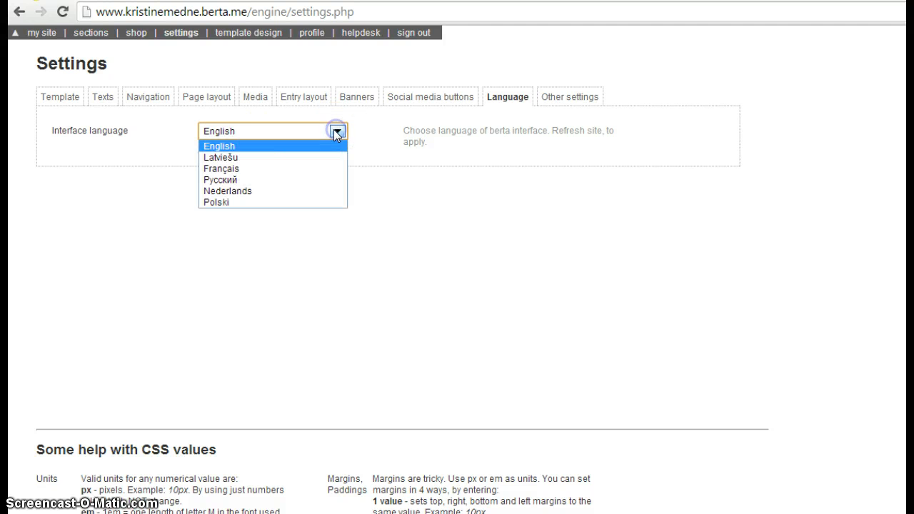
left_click(234, 158)
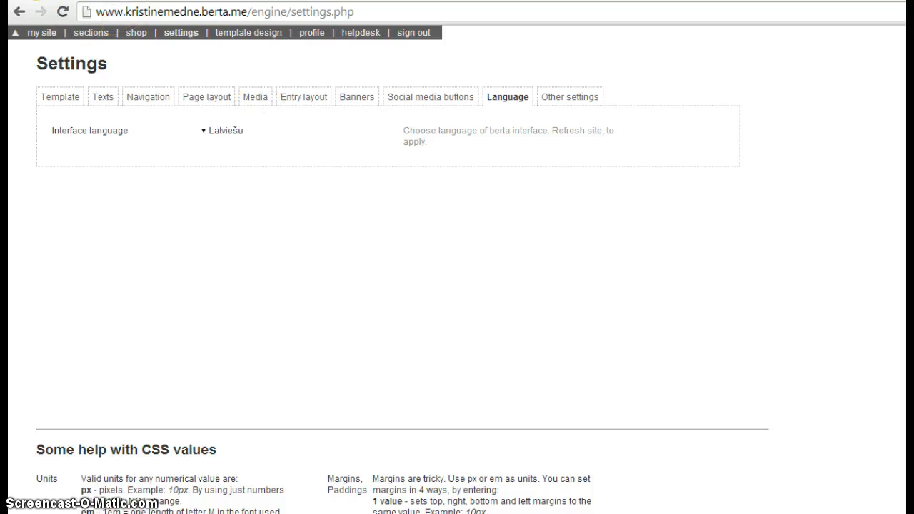
Check the Lapas izskats layout: centered layout yes and content width 960px, left unchanged
left_click(251, 33)
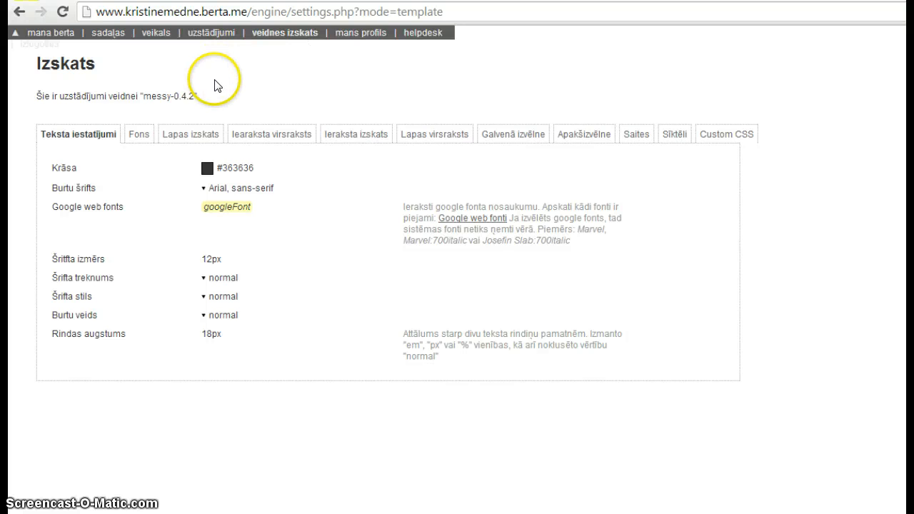
left_click(187, 136)
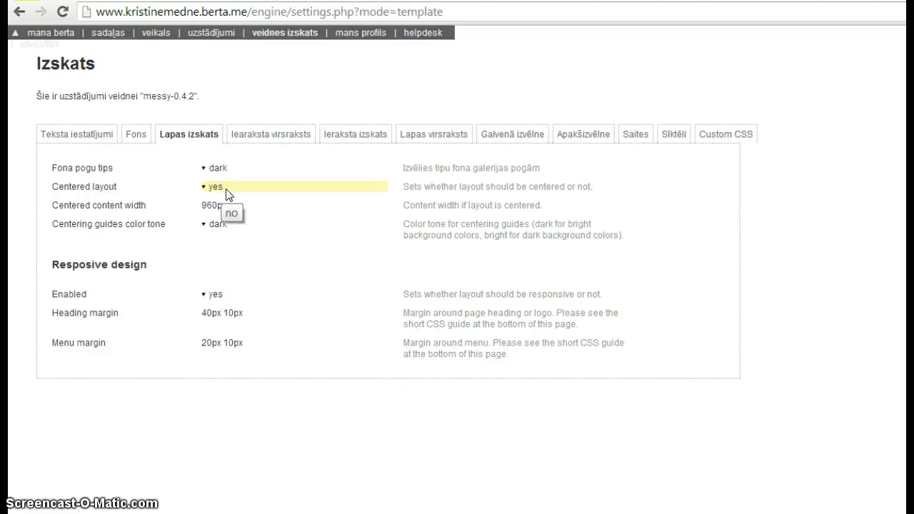
left_click(241, 207)
left_click(229, 192)
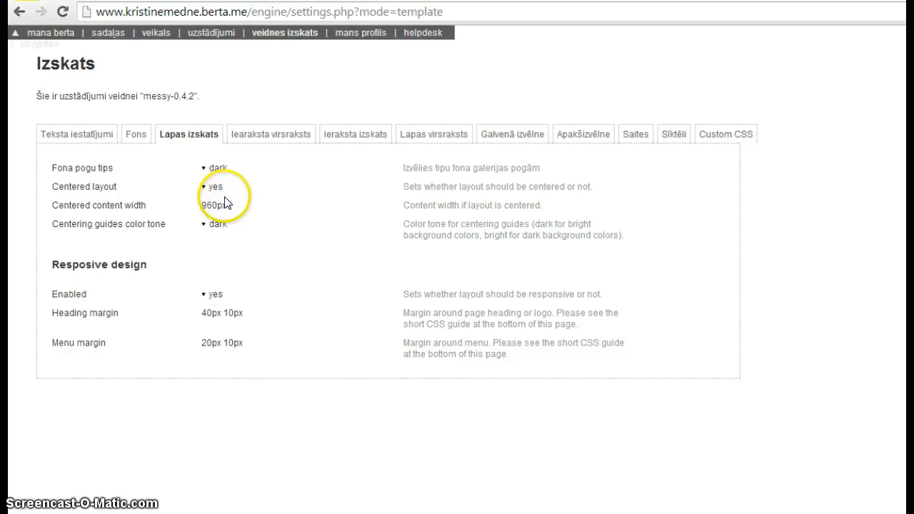
left_click(219, 206)
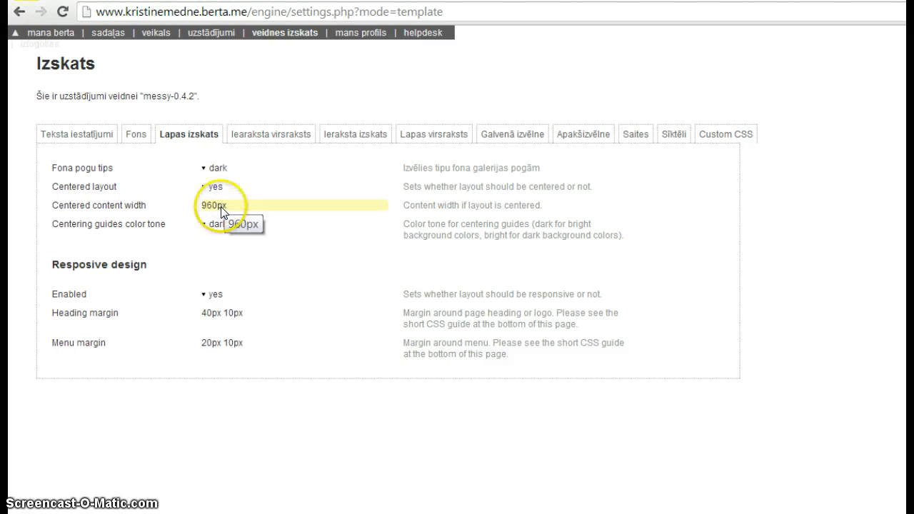
left_click(190, 268)
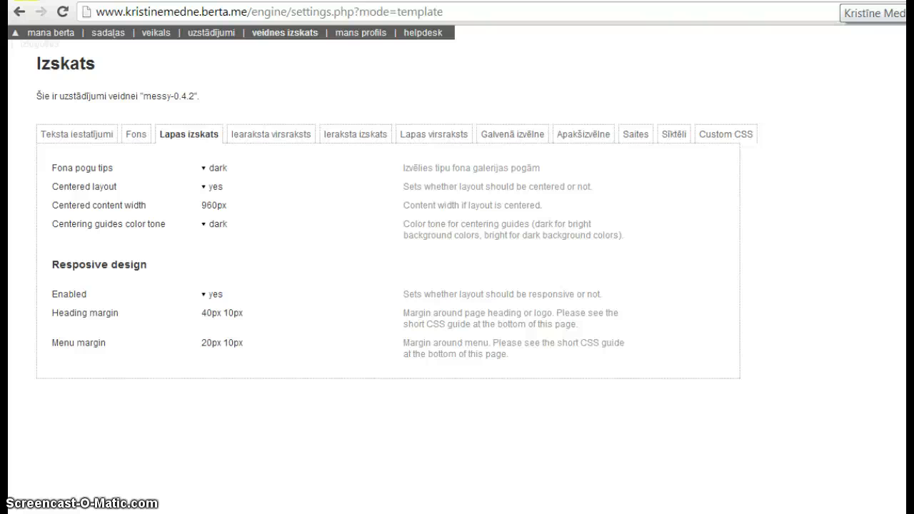
Preview the shop in a narrow window, toggle its hamburger menu, then maximize again
left_click(841, 2)
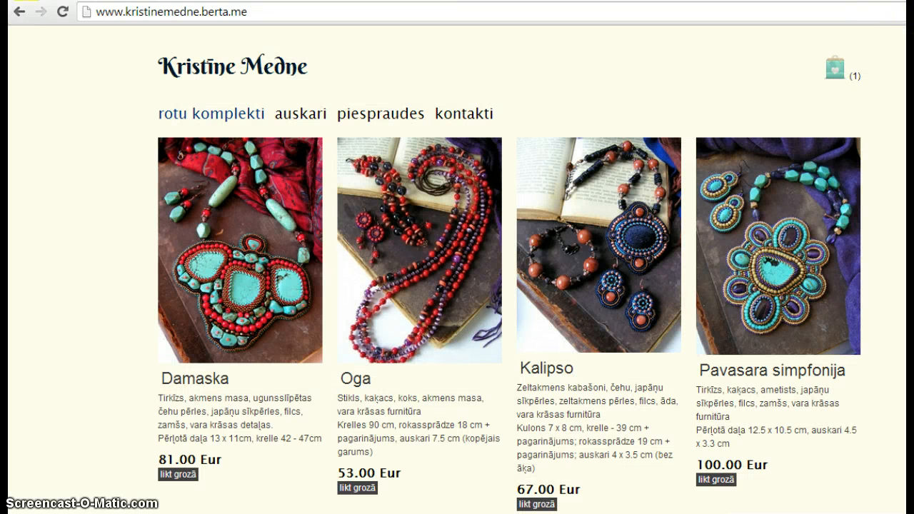
key("super+Down")
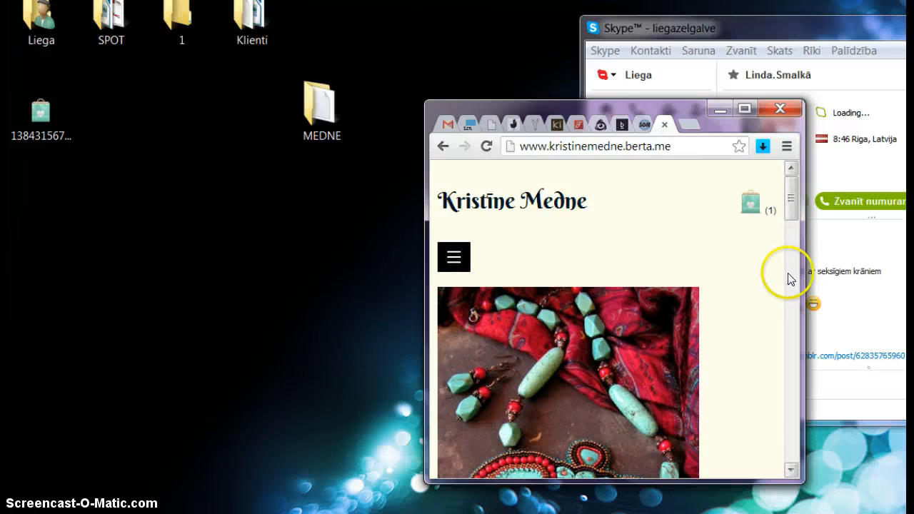
left_click_drag(800, 298, 693, 298)
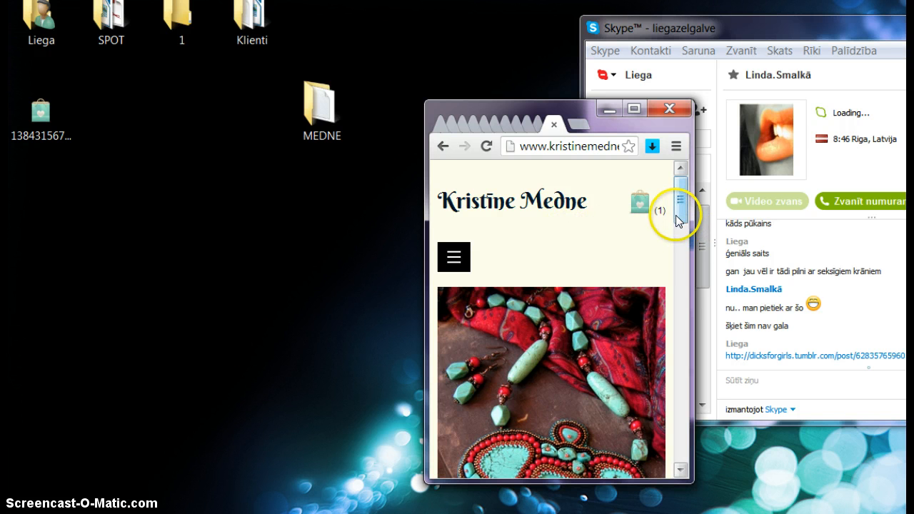
mouse_move(673, 204)
left_mouse_down()
mouse_move(677, 412)
mouse_move(678, 197)
left_mouse_up()
left_click(453, 256)
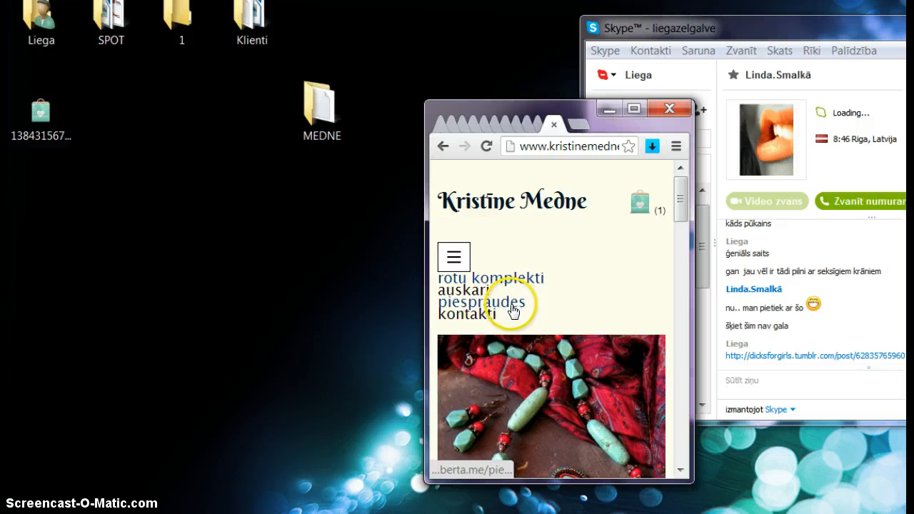
left_click(454, 256)
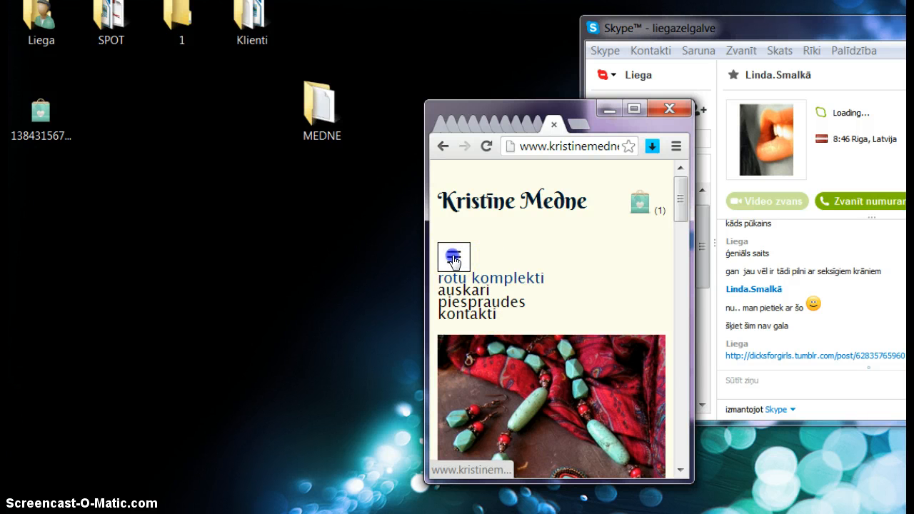
left_click(636, 108)
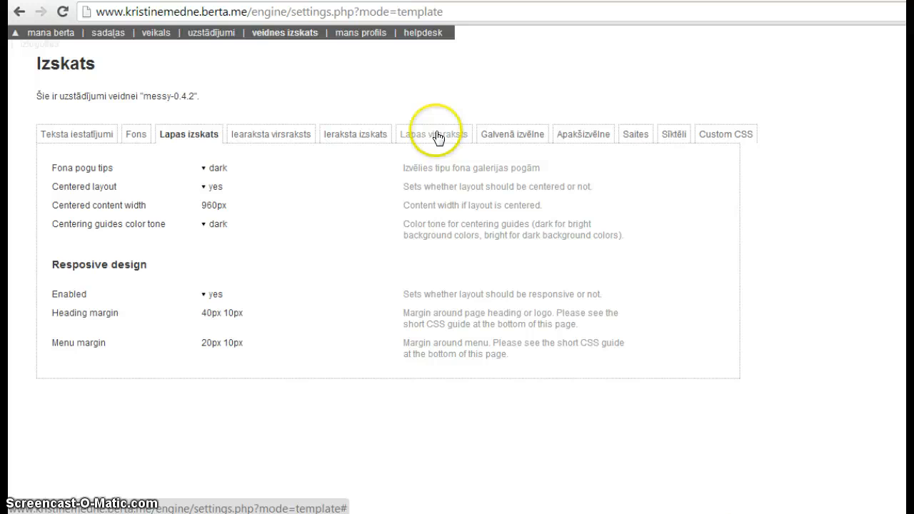
Check the header's Berkshire Swash font, then open the main menu's Burtu šrifts font list
left_click(437, 136)
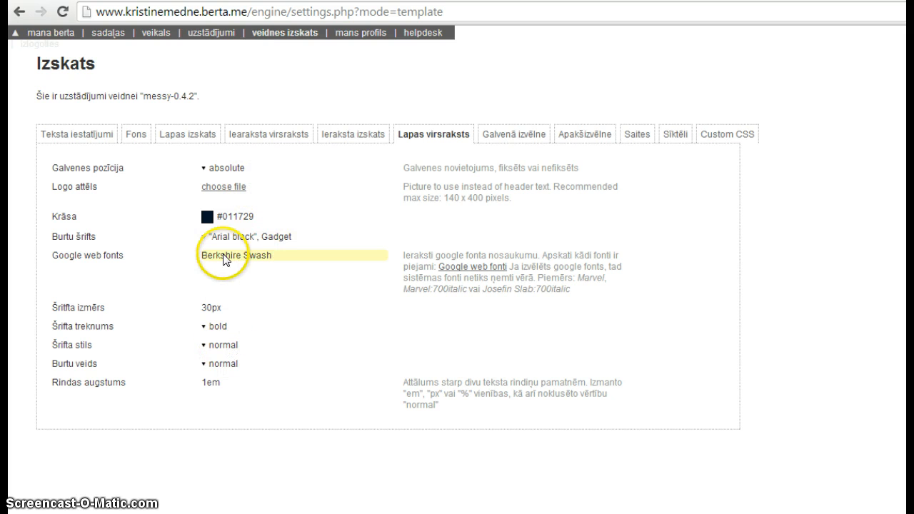
left_click(507, 136)
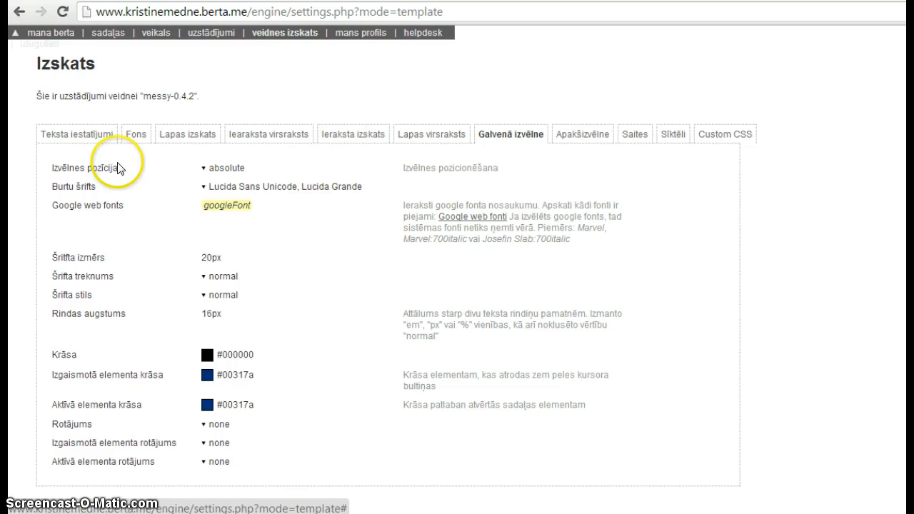
left_click(317, 188)
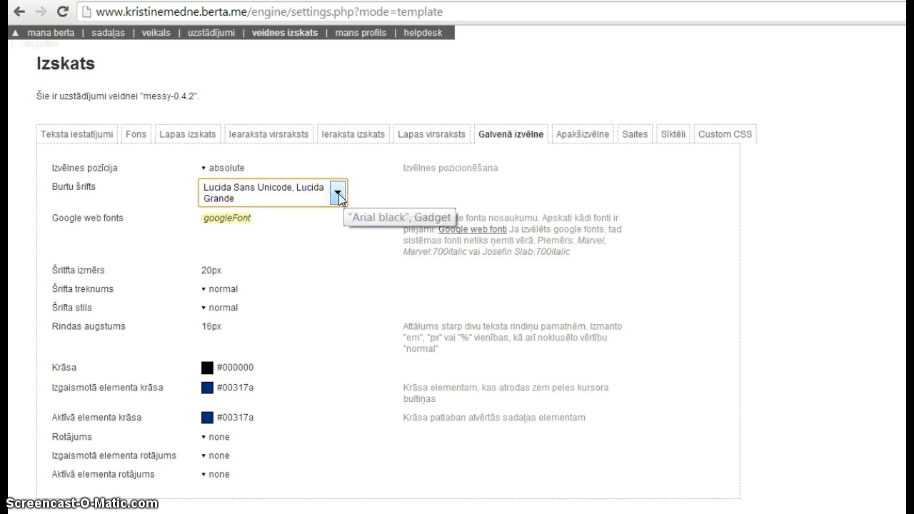
left_click(339, 192)
left_click(339, 193)
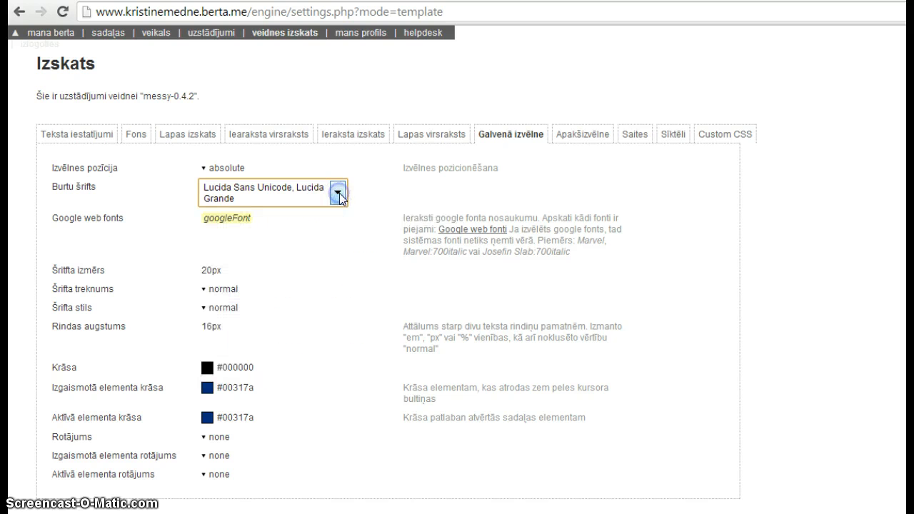
left_click(340, 195)
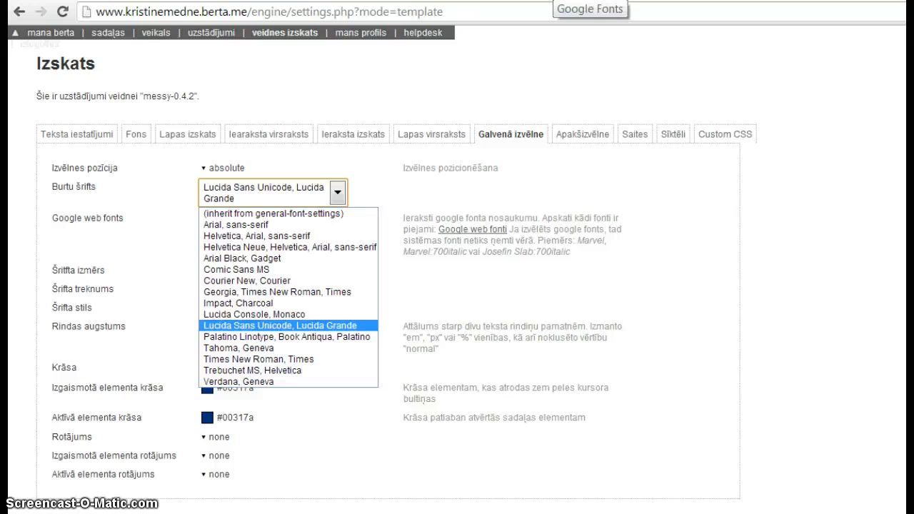
left_click(554, 1)
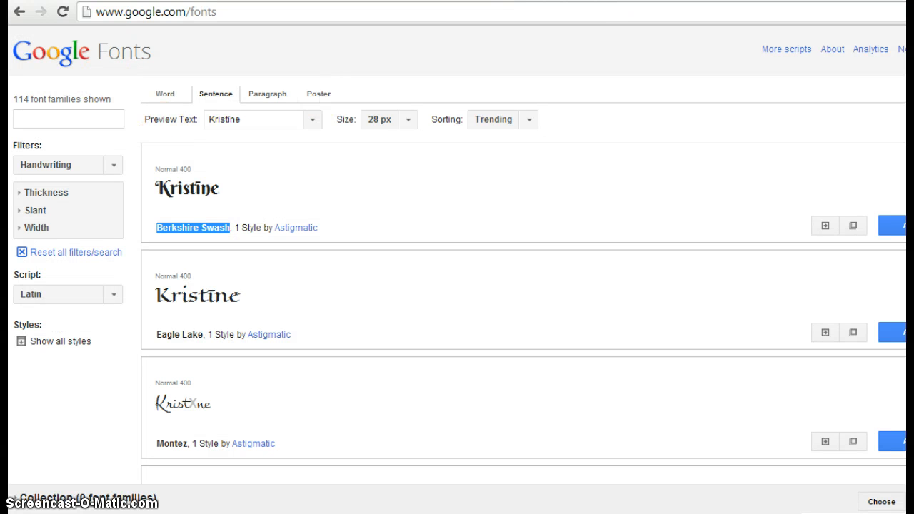
Browse the Google Fonts handwriting list to locate Berkshire Swash
scroll(523, 301, "down", 4)
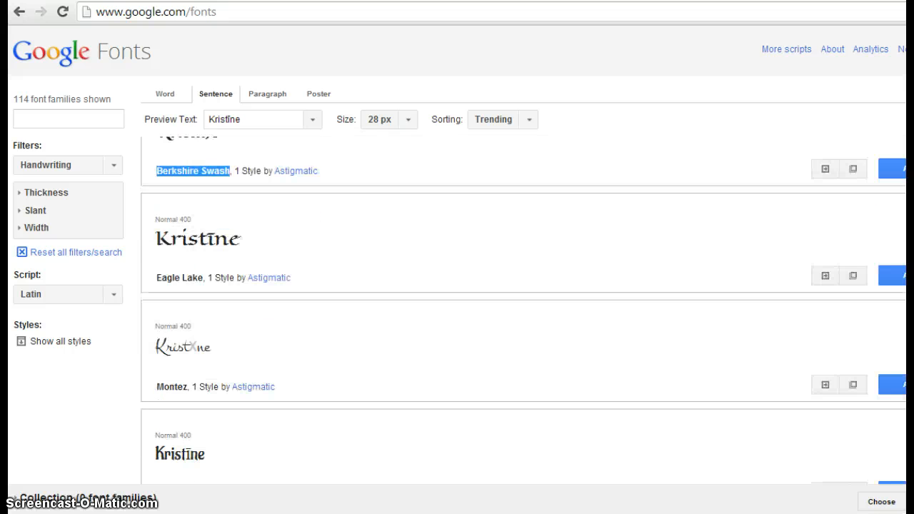
scroll(523, 312, "down", 6)
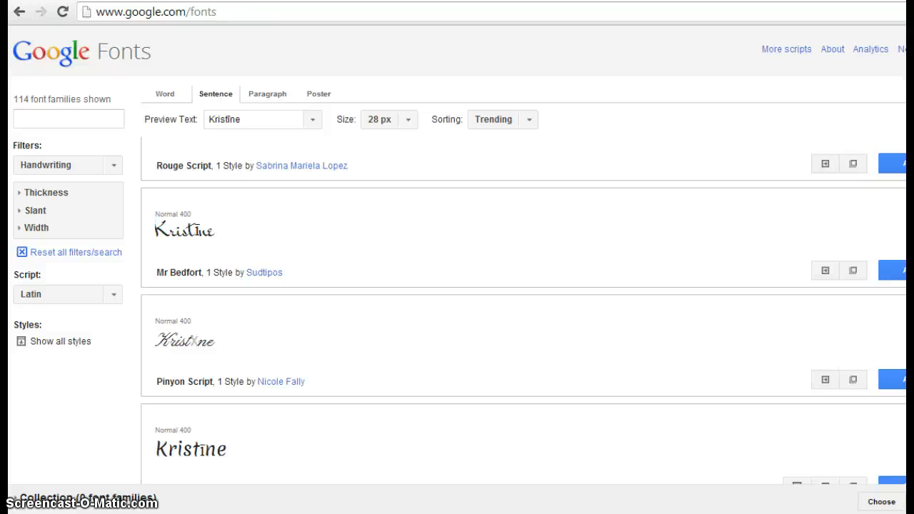
scroll(524, 313, "down", 8)
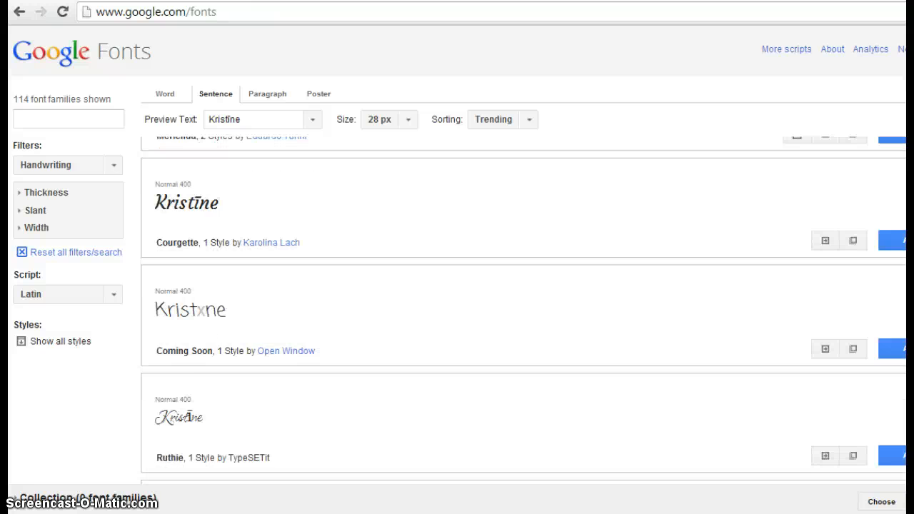
scroll(524, 313, "up", 3)
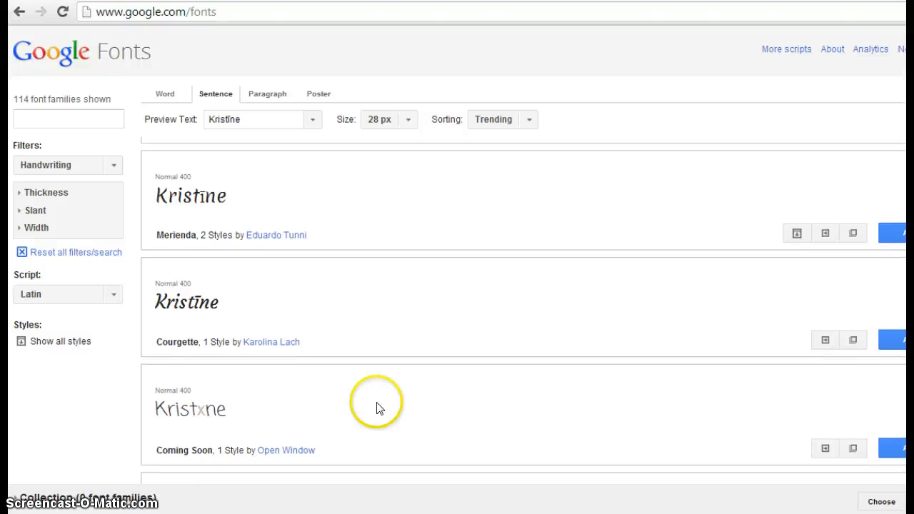
left_click(195, 298)
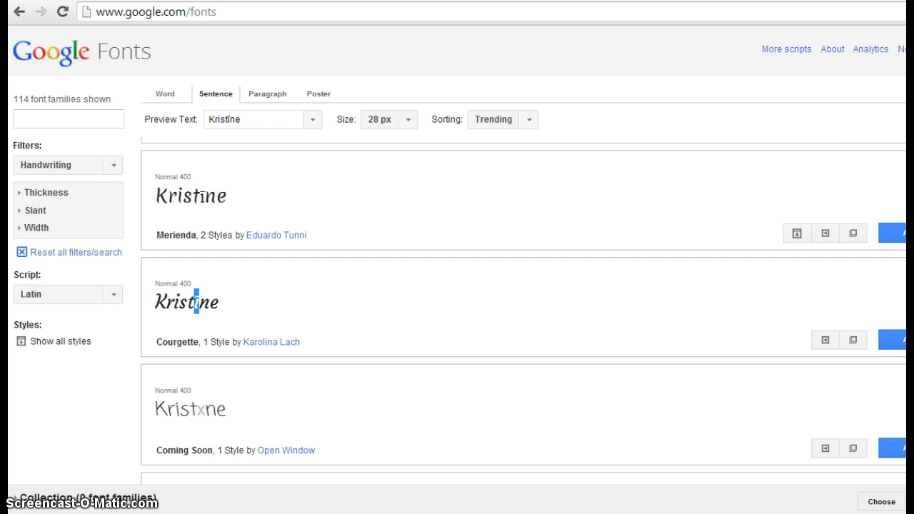
scroll(523, 311, "up", 9)
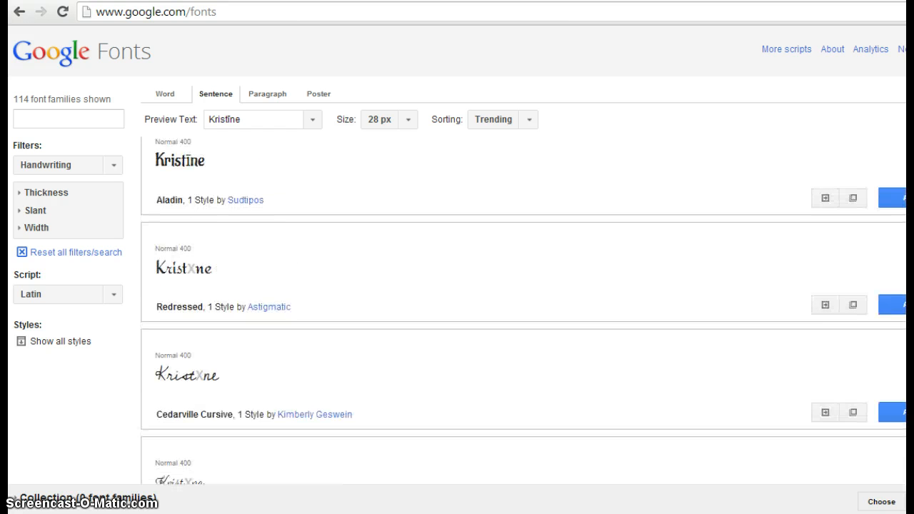
scroll(524, 310, "up", 4)
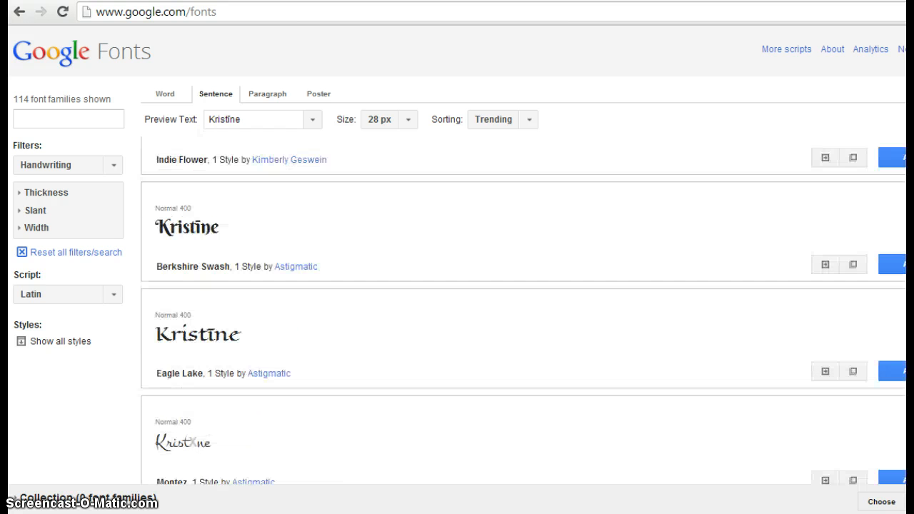
scroll(523, 311, "up", 5)
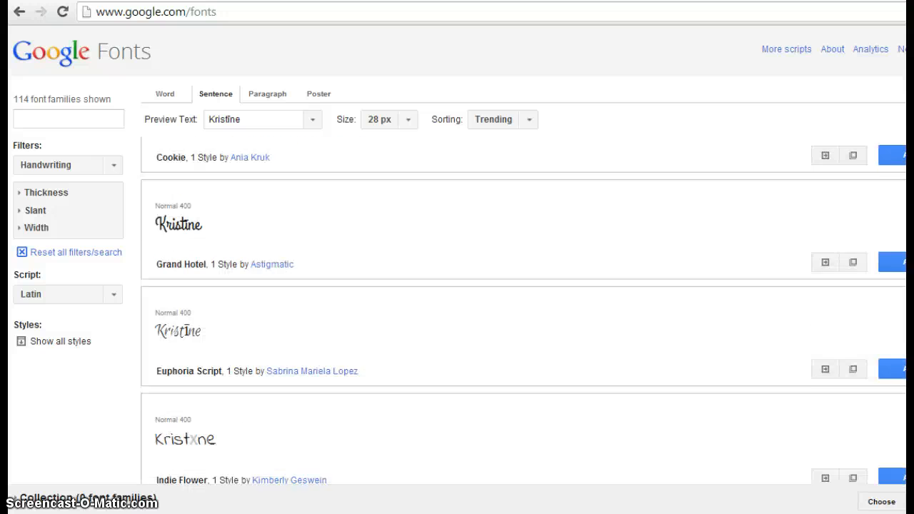
scroll(524, 311, "up", 5)
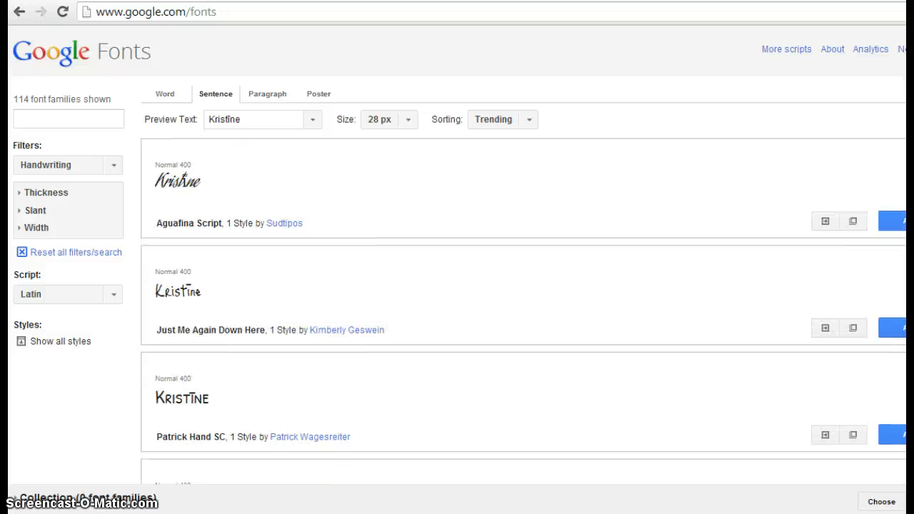
scroll(524, 308, "down", 10)
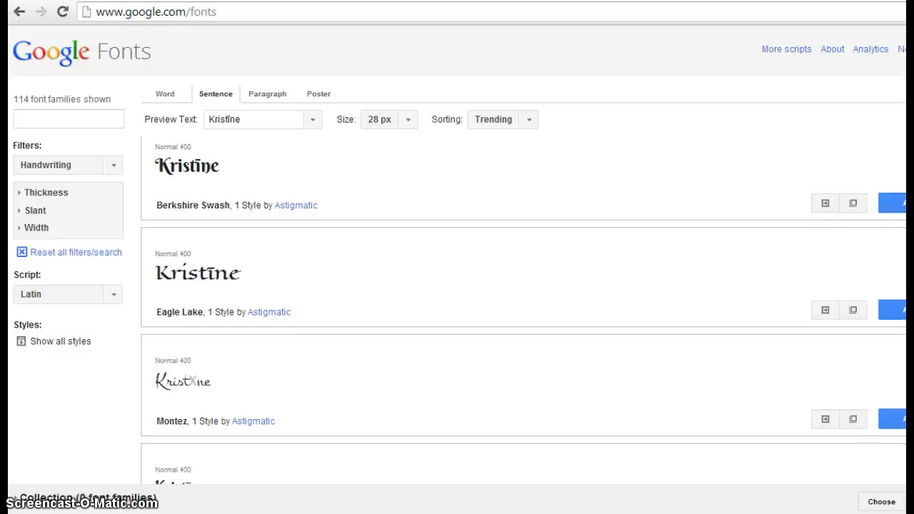
Copy the Berkshire Swash font name and go back to Berta's template settings
left_click(226, 204)
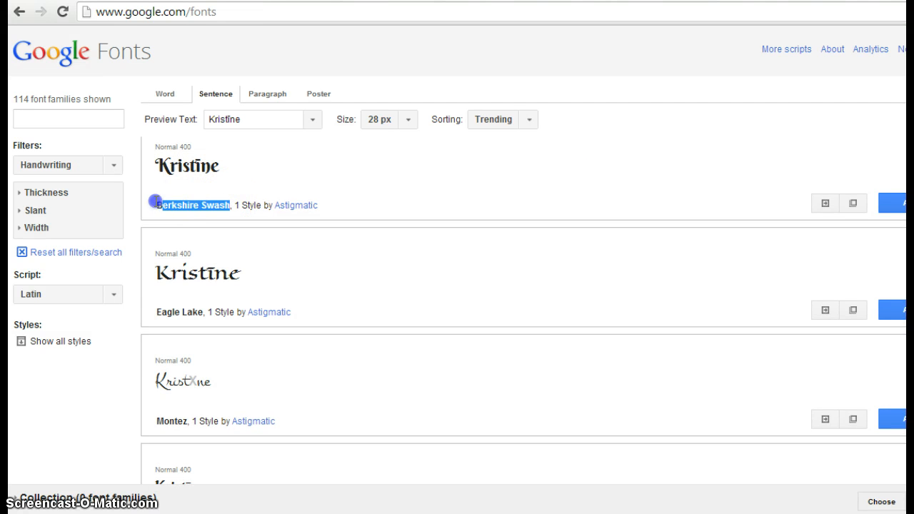
left_click_drag(155, 202, 154, 201)
left_click(204, 214)
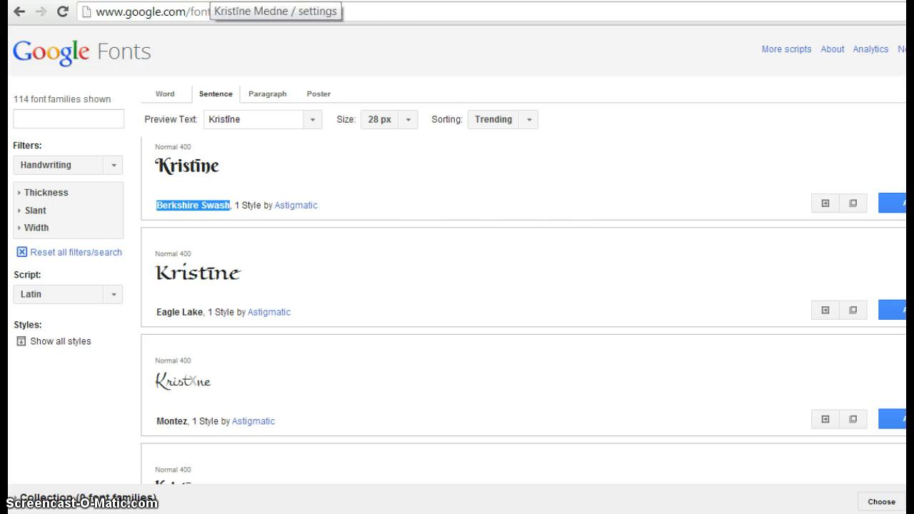
left_click(213, 0)
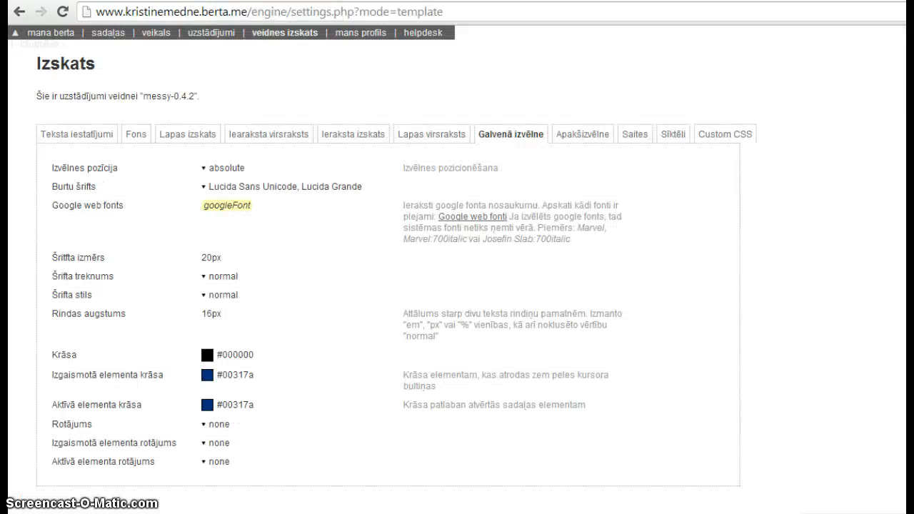
Paste Berkshire Swash as the main menu's Google web font and reload the live site
left_click(250, 207)
left_click(312, 216)
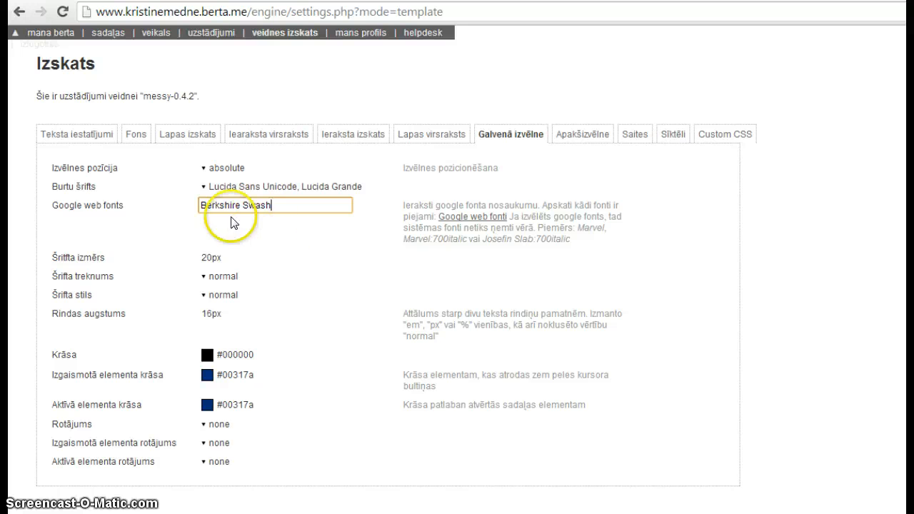
left_click(246, 236)
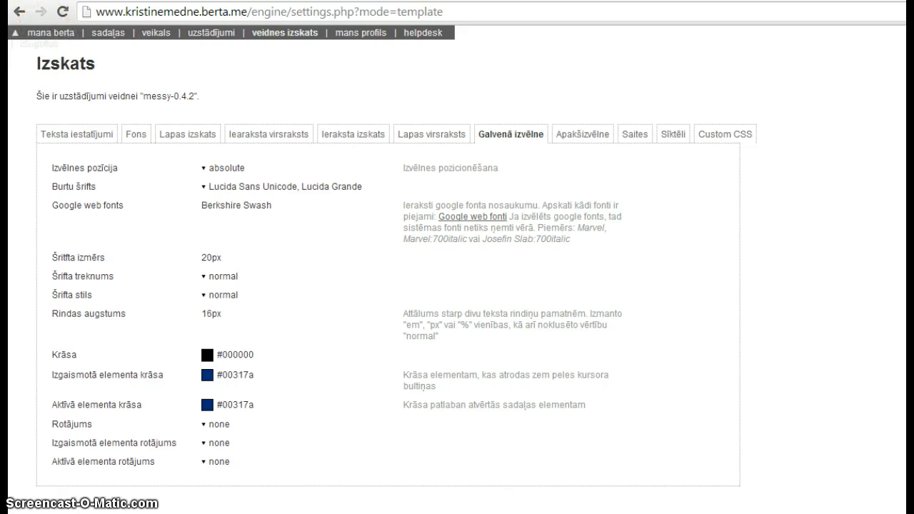
left_click(150, 1)
left_click(64, 18)
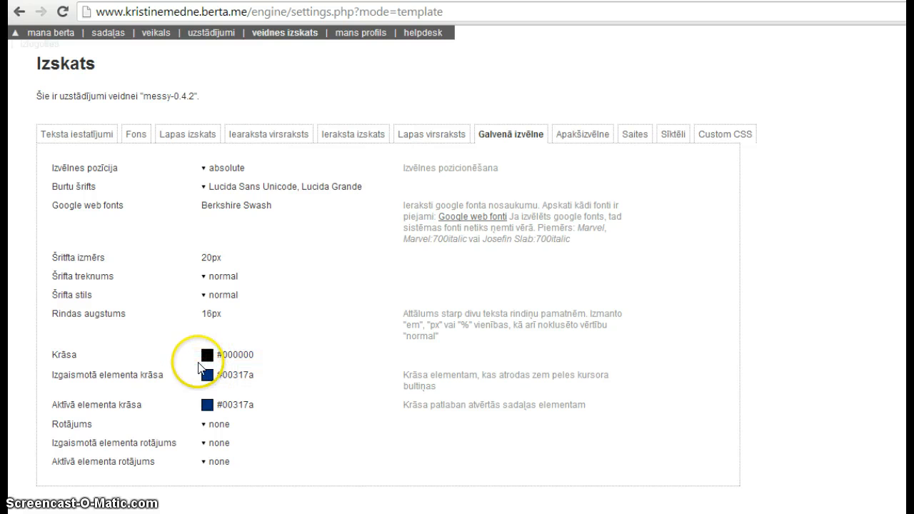
Set the main menu's Izgaismotā and Aktīvā elementa rotājums decorations to underline
left_click(216, 445)
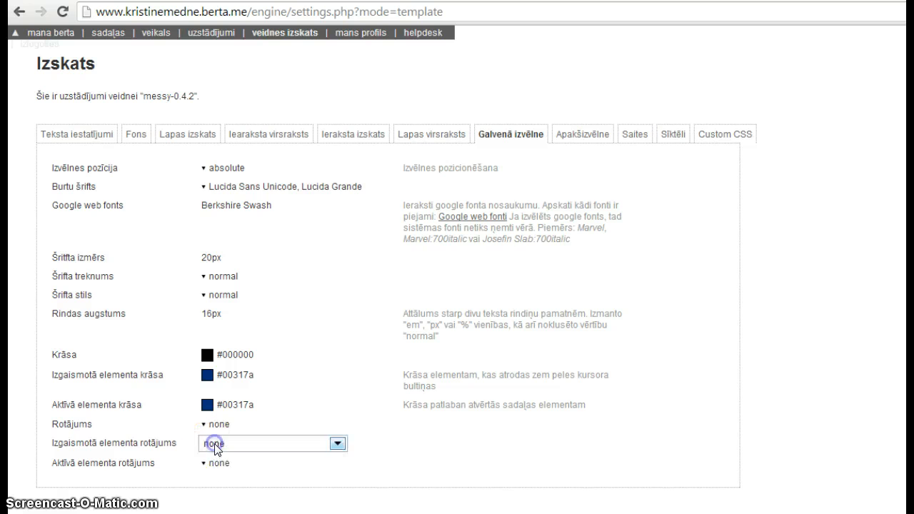
left_click(335, 445)
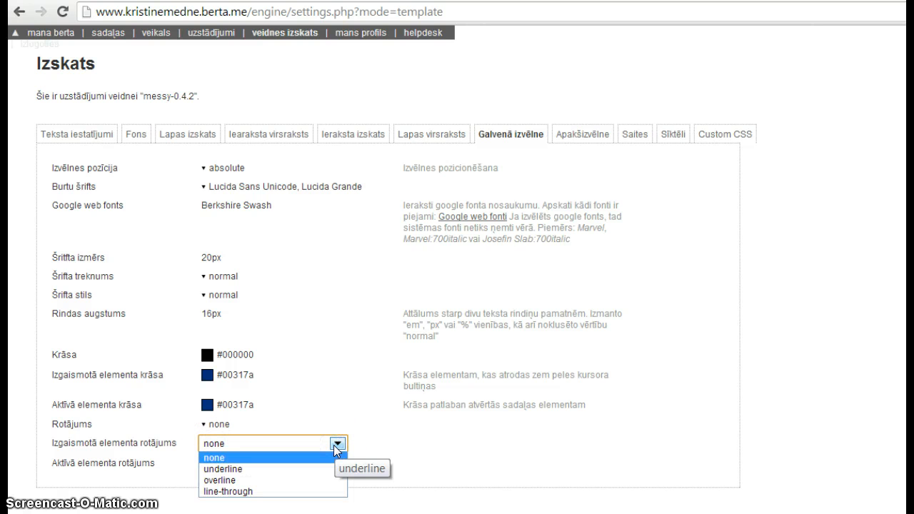
left_click(242, 467)
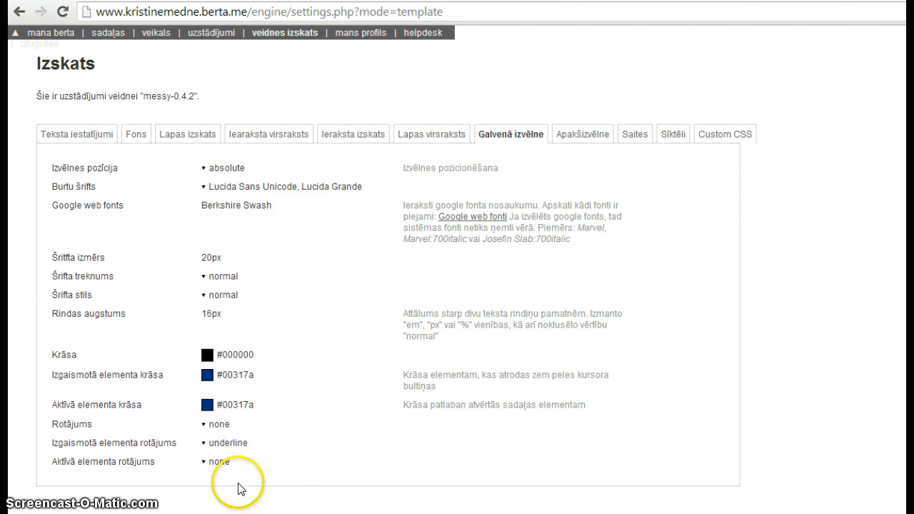
mouse_move(227, 463)
left_mouse_down()
mouse_move(299, 452)
mouse_move(330, 467)
mouse_move(219, 465)
left_mouse_up()
left_click(337, 462)
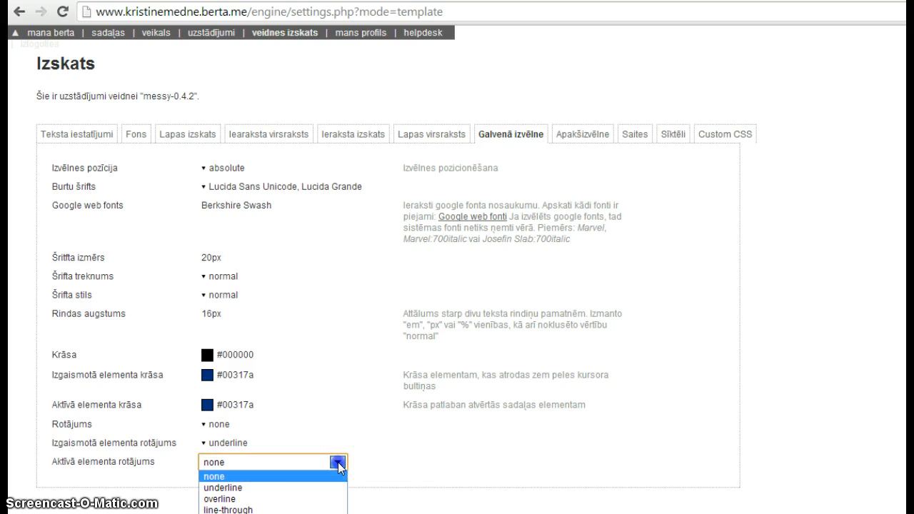
left_click(243, 488)
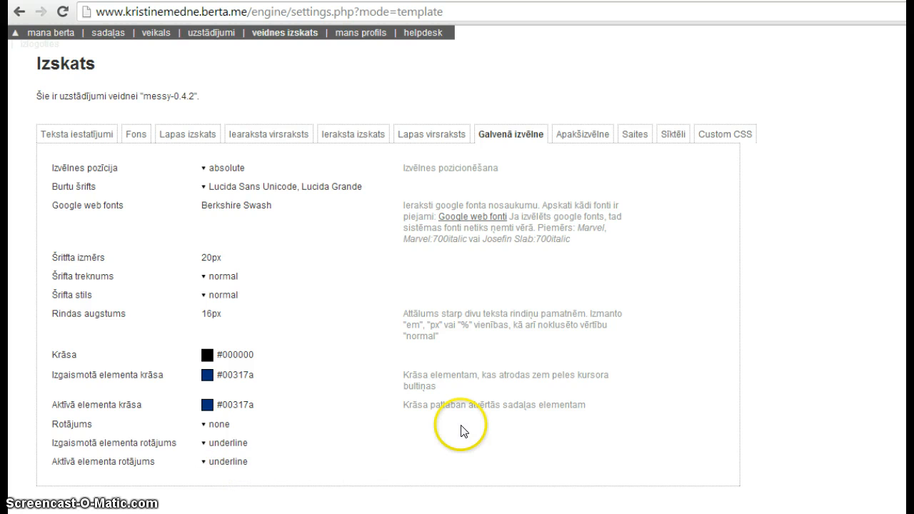
left_click(575, 136)
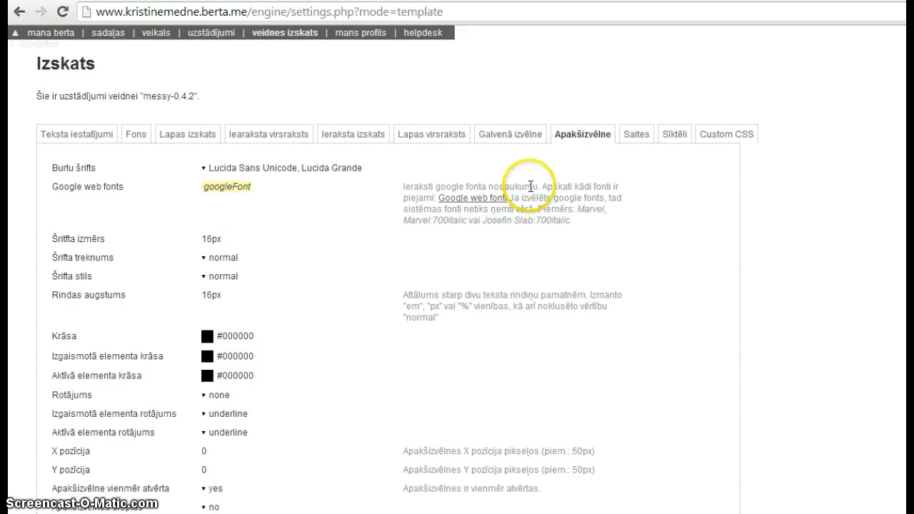
Look through the Ieraksta izskats, Ieraksta virsraksts, Lapas izskats and Fons tabs, then view the shop
left_click(359, 136)
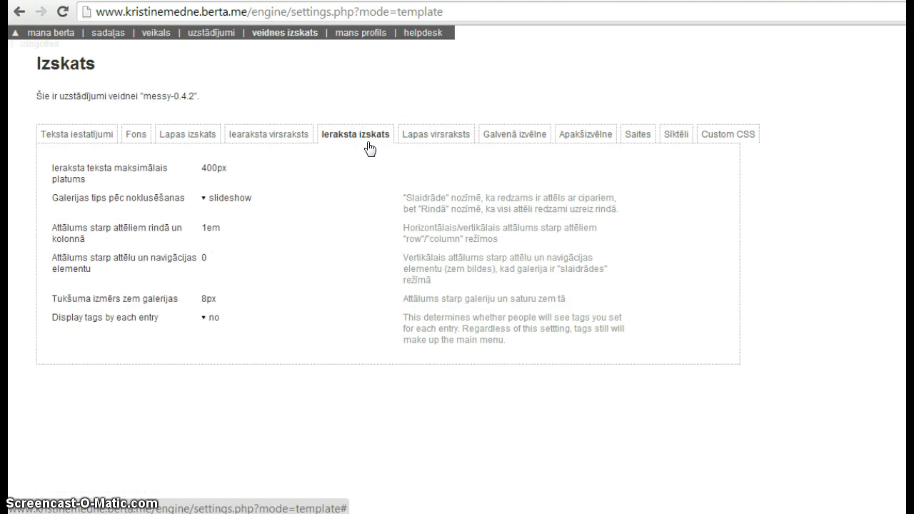
left_click(274, 135)
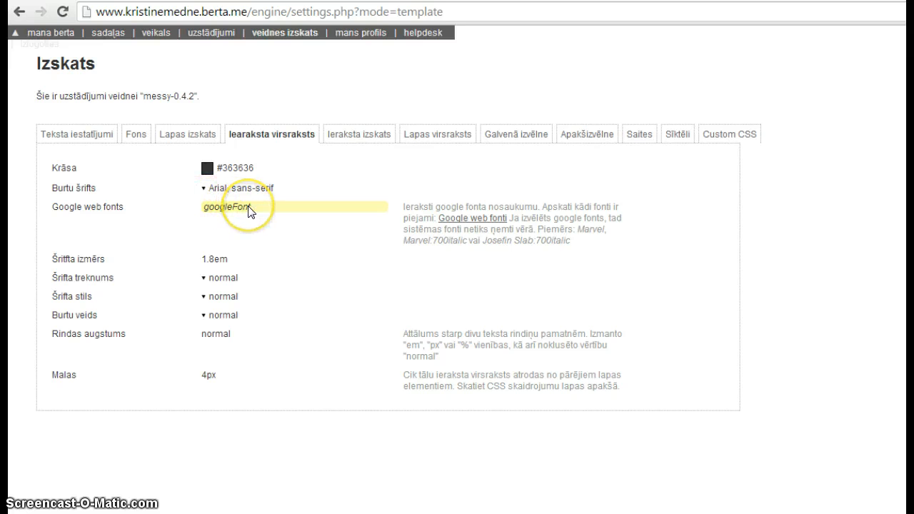
left_click(180, 135)
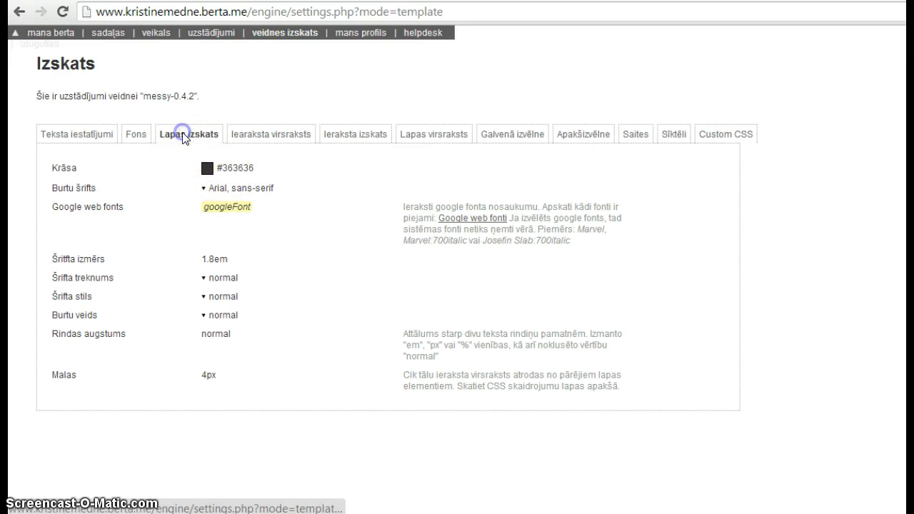
left_click(131, 134)
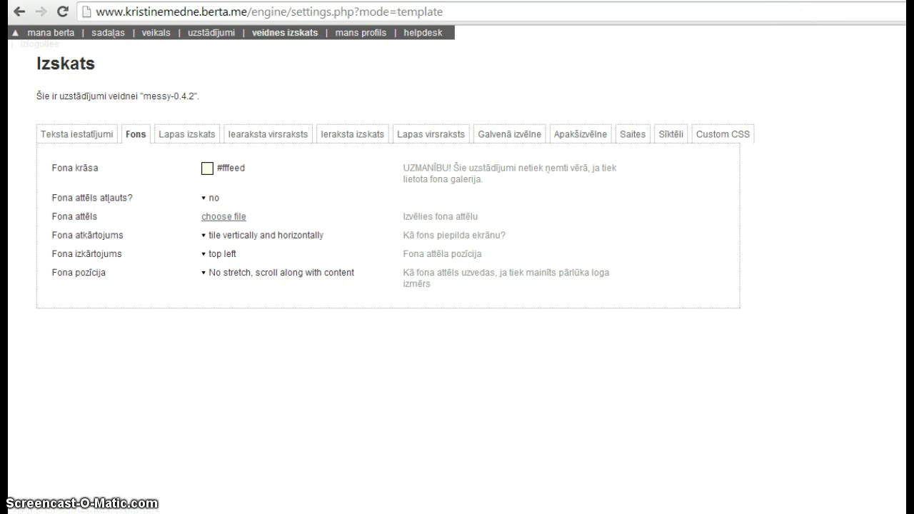
left_click(788, 1)
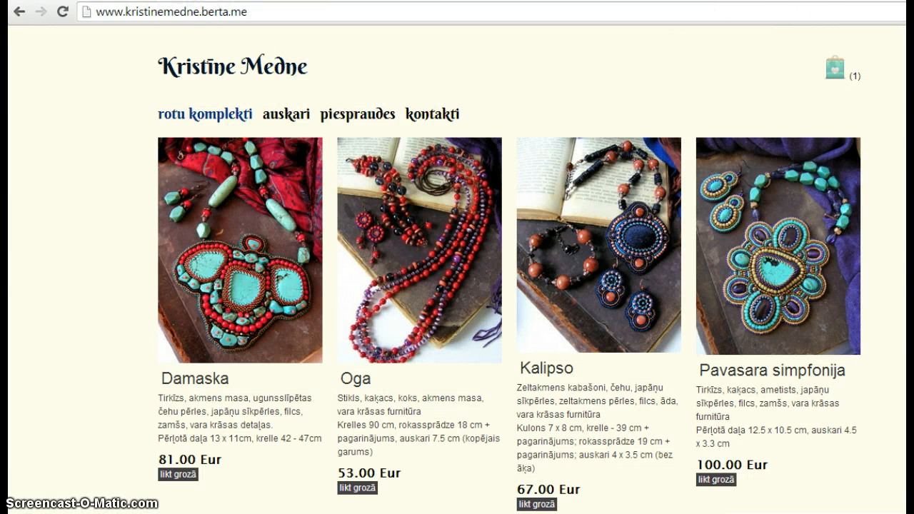
Inspect the Fons repeat and position values, keeping tiling and top-left placement
left_click(200, 1)
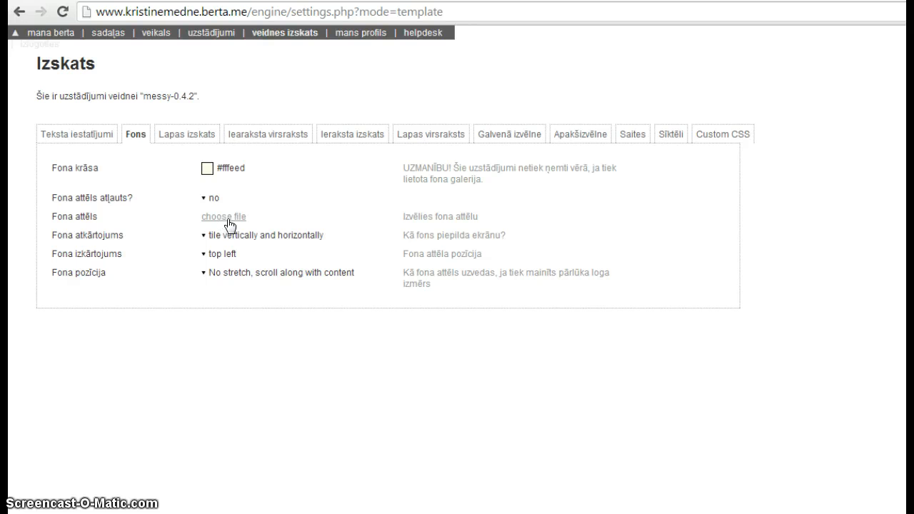
left_click(216, 256)
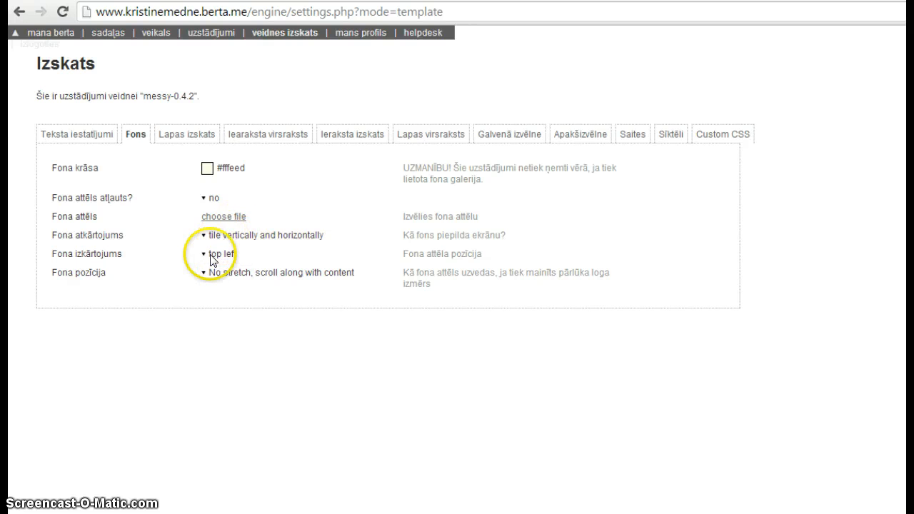
left_click(214, 274)
left_click(224, 254)
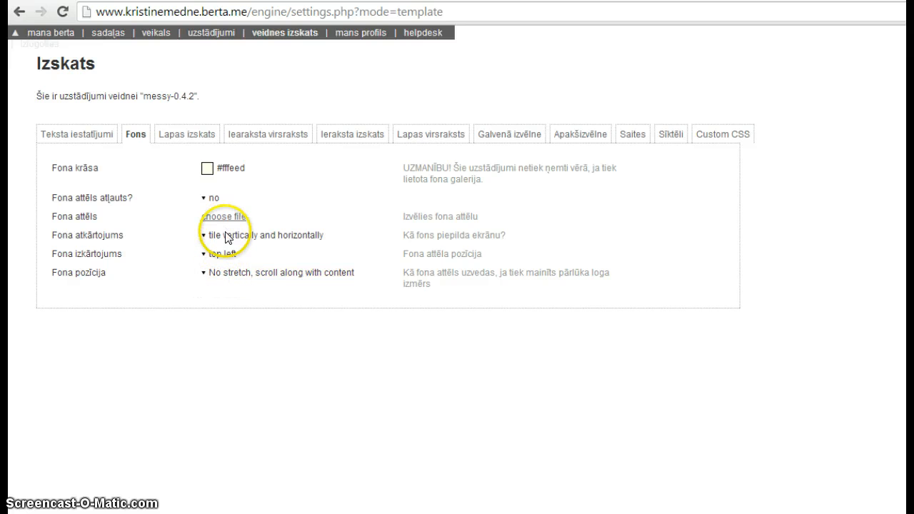
left_click(225, 239)
left_click(225, 257)
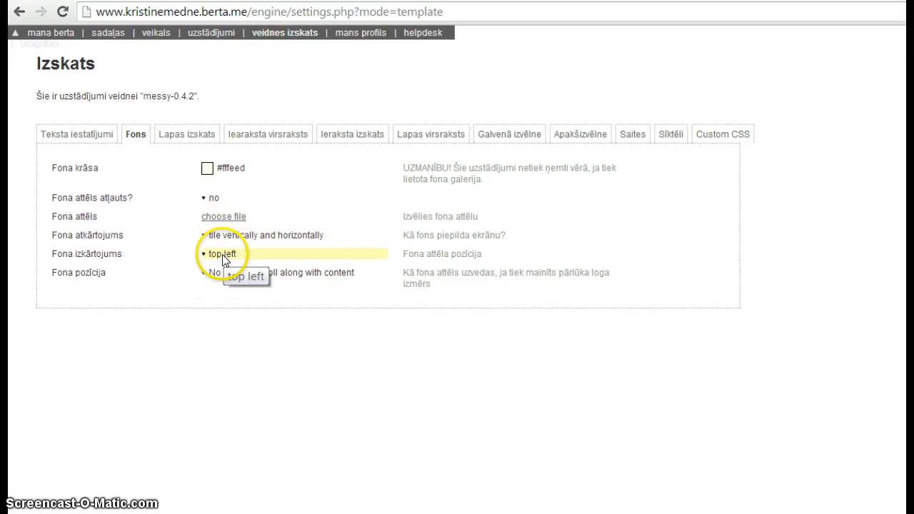
left_click(228, 240)
left_click(226, 256)
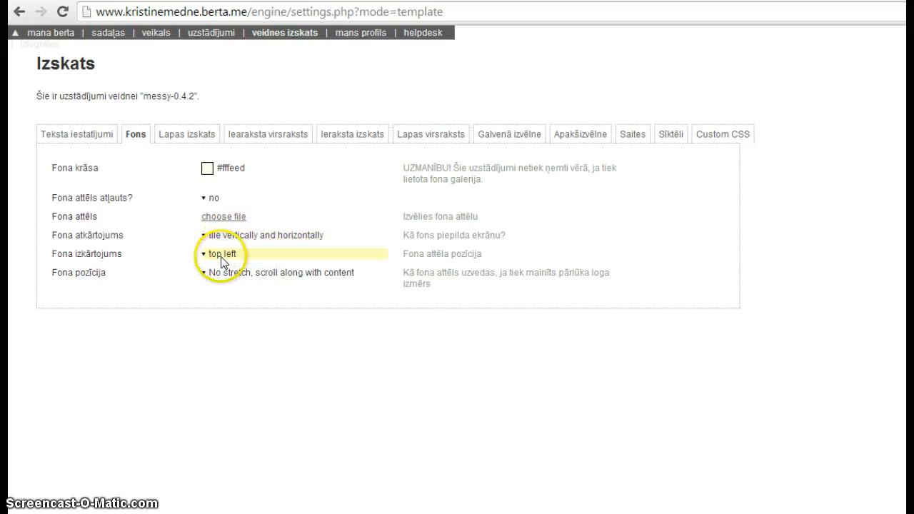
left_click(220, 272)
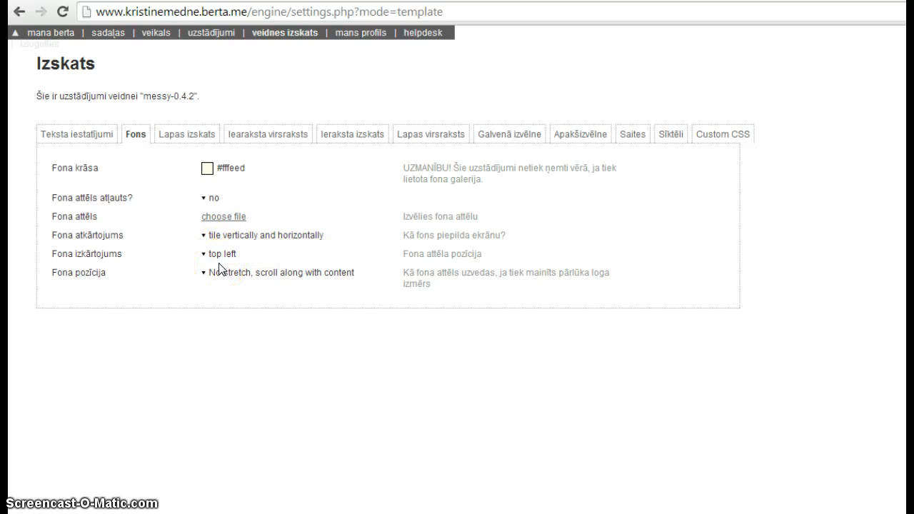
left_click(222, 254)
On the shop page, raise Nefertite stock to 3 and Romantika to 2
left_click(154, 35)
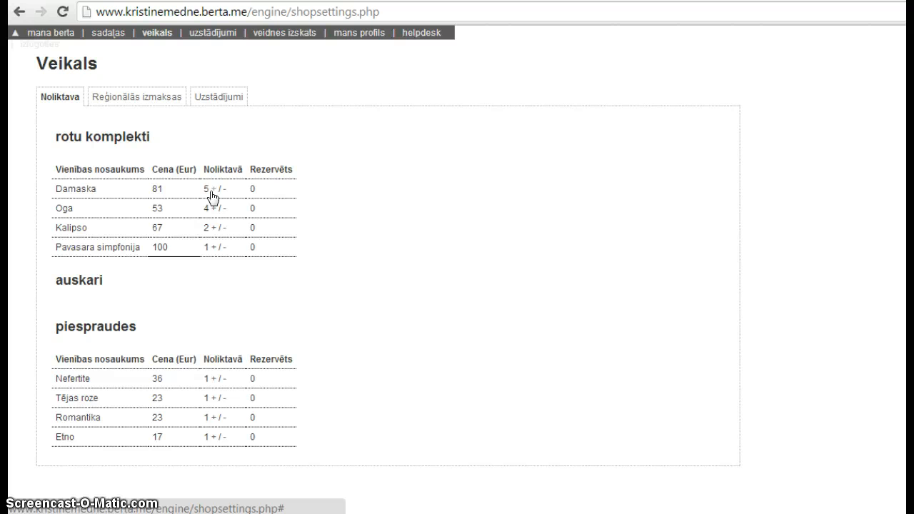
left_click(213, 380)
left_click(214, 417)
left_click(219, 298)
left_click(205, 290)
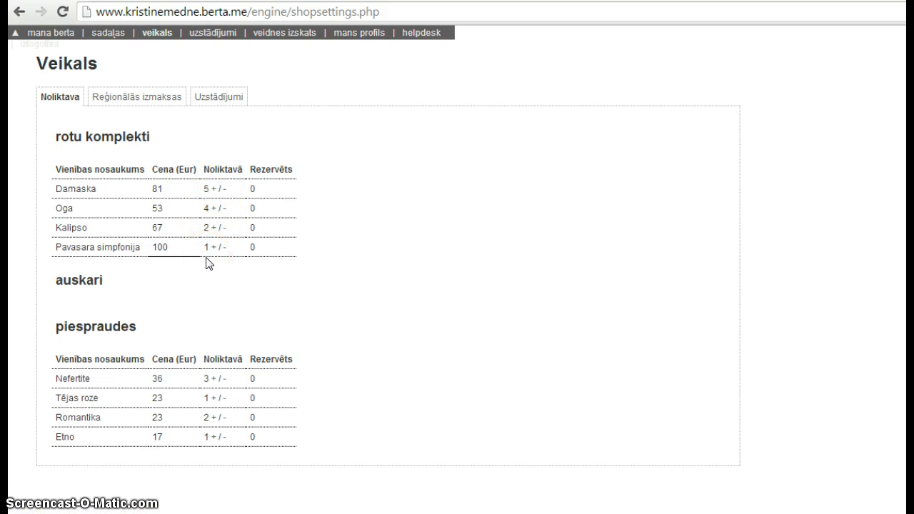
Review regional shipping costs and shop configuration: Eur, both payment methods, 5% discount, grams
left_click(129, 97)
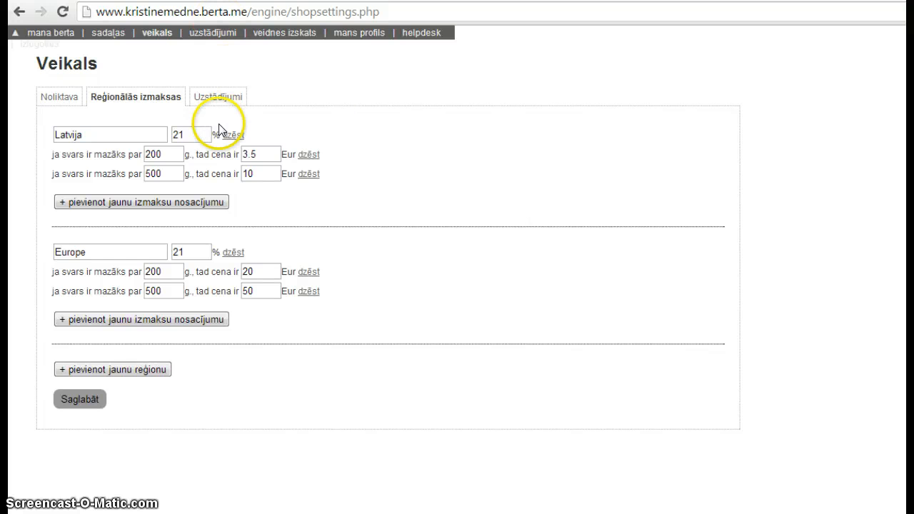
left_click(219, 97)
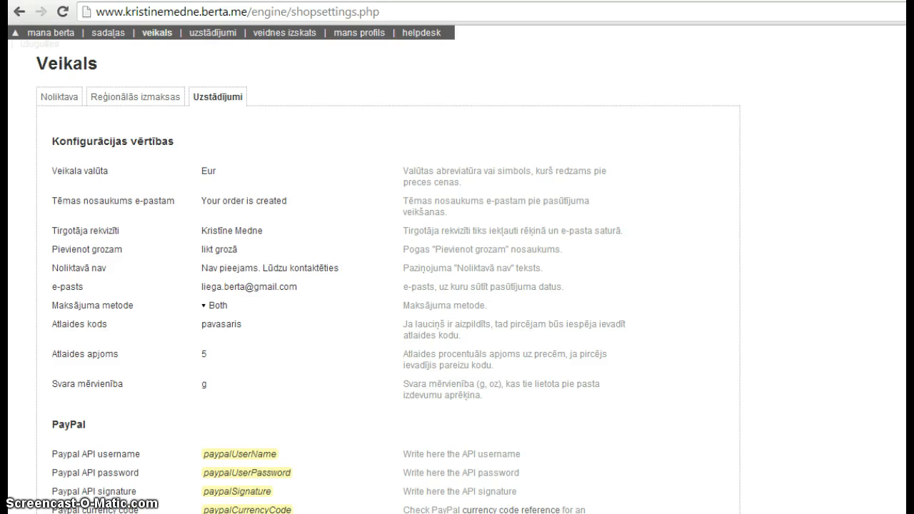
scroll(457, 285, "down", 2)
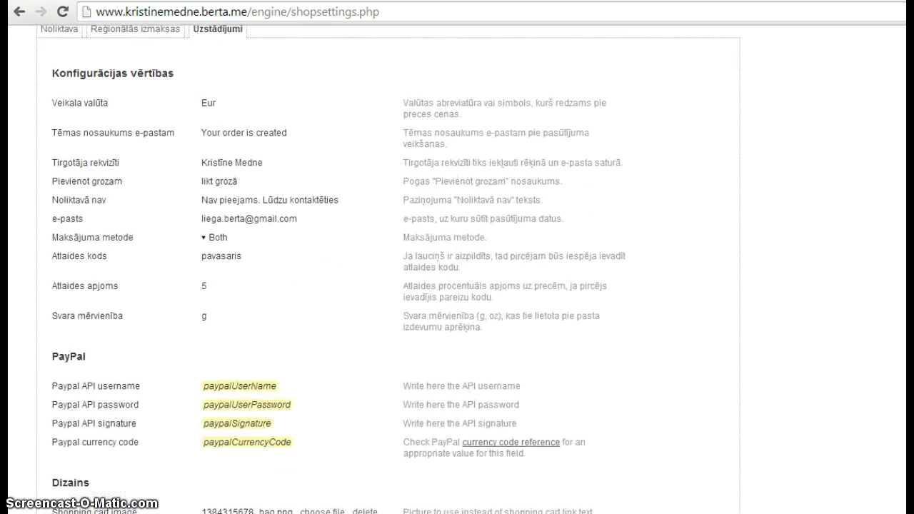
scroll(389, 269, "up", 2)
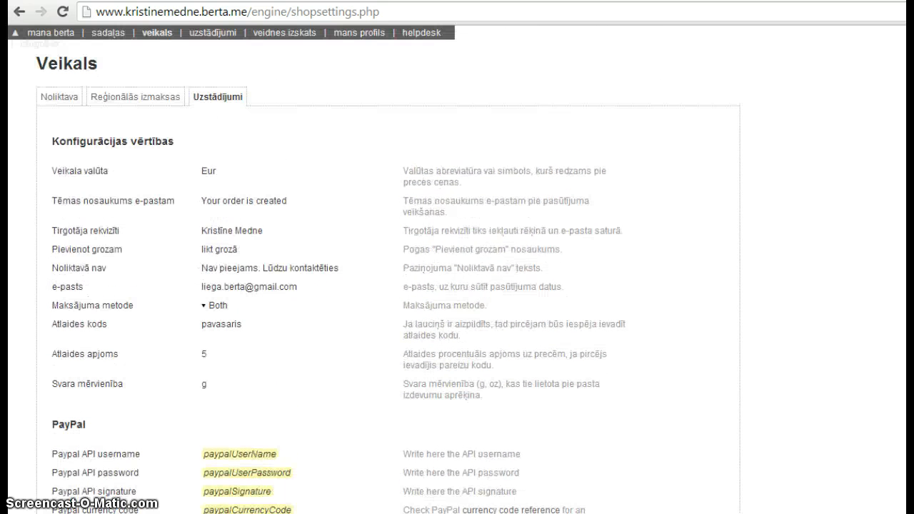